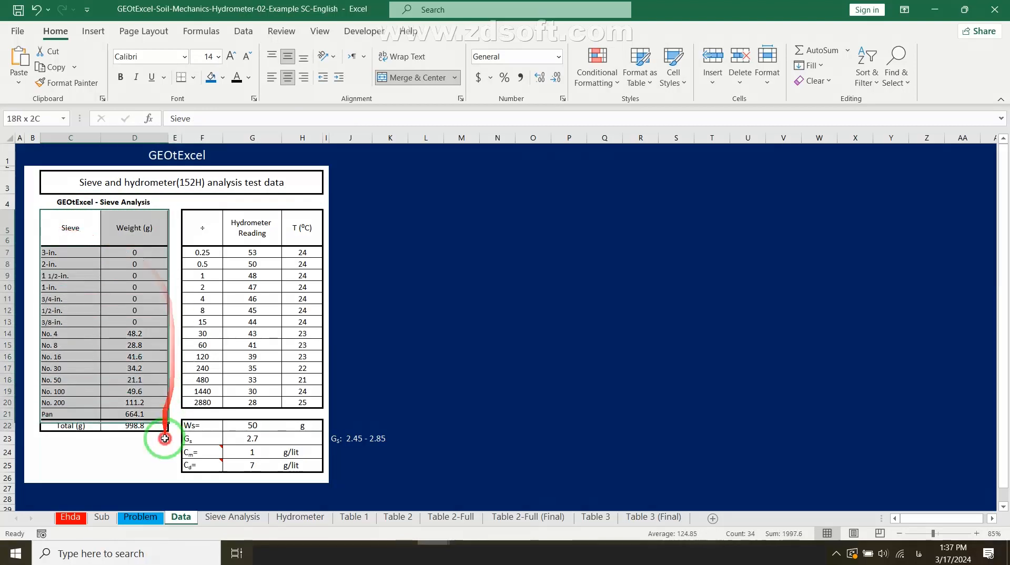
Examine the sieve weights and the hydrometer readings, temperatures and Ws, Gs, Cm and Cd parameters in the Data sheet.
scroll(32, 261, "up", 3, "ctrl")
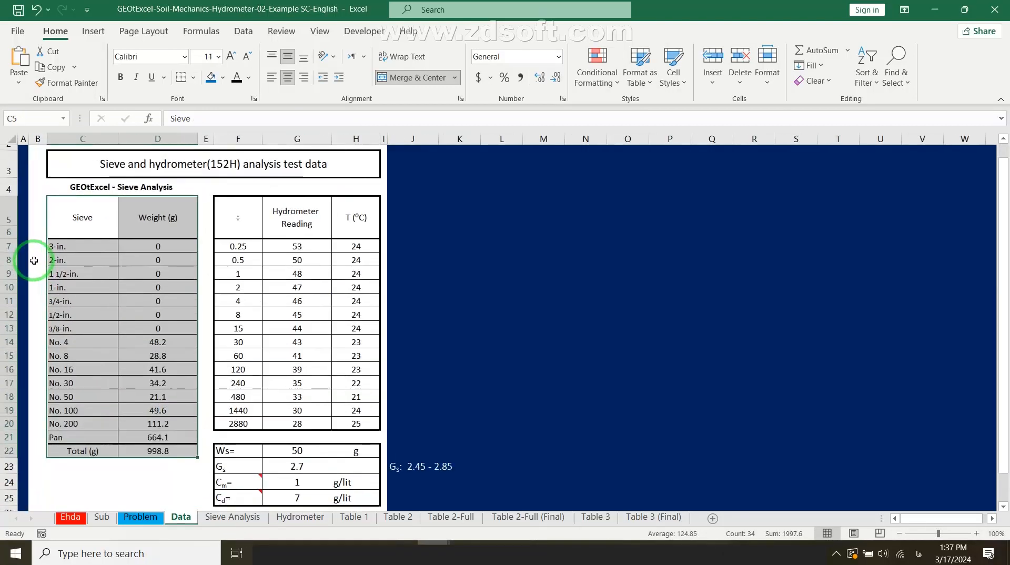
scroll(50, 264, "up", 1)
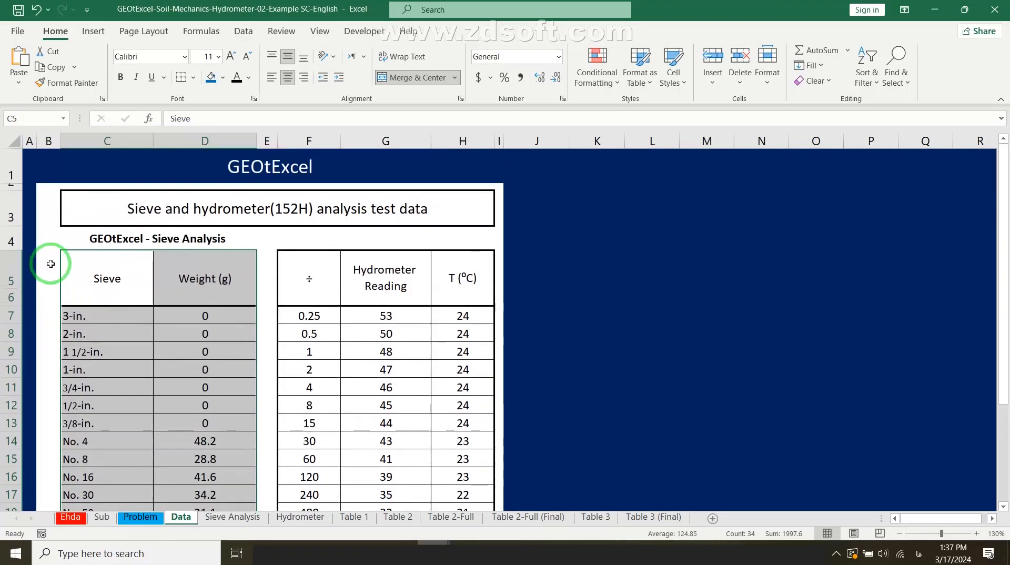
scroll(138, 222, "down", 3, "ctrl")
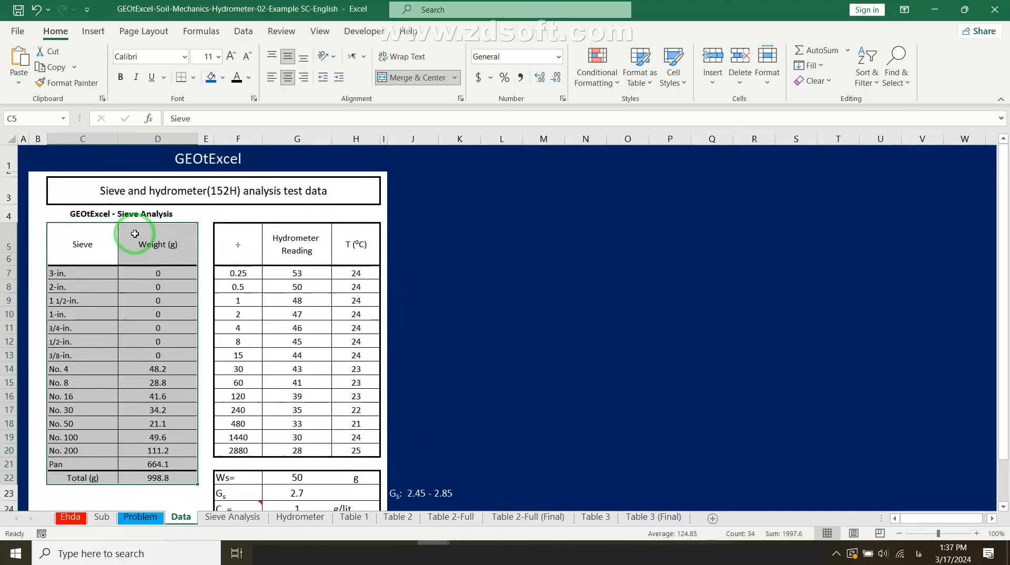
left_click(133, 184)
double_click(133, 184)
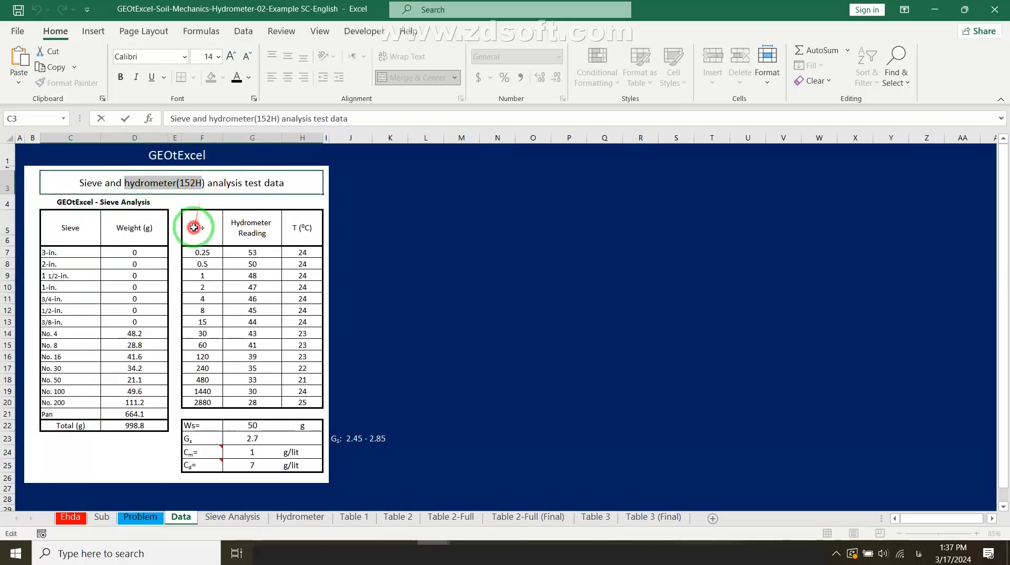
left_click_drag(202, 228, 296, 475)
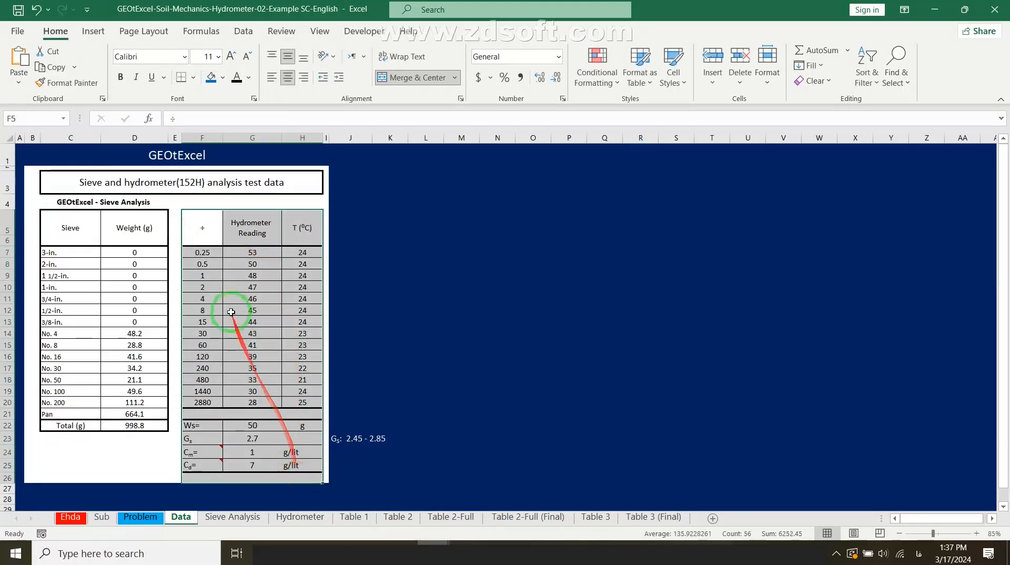
scroll(231, 312, "up", 5)
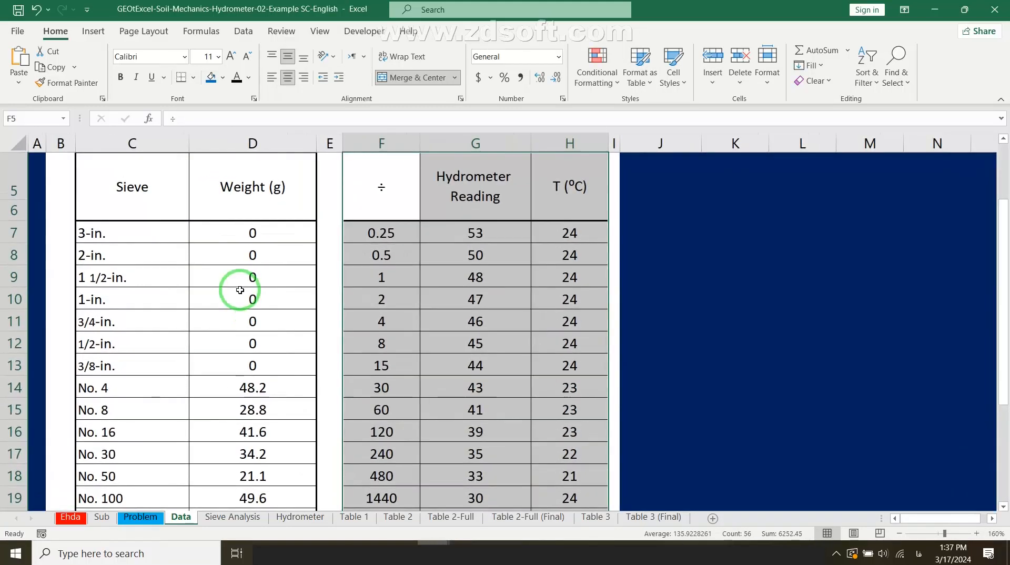
scroll(240, 289, "down", 3)
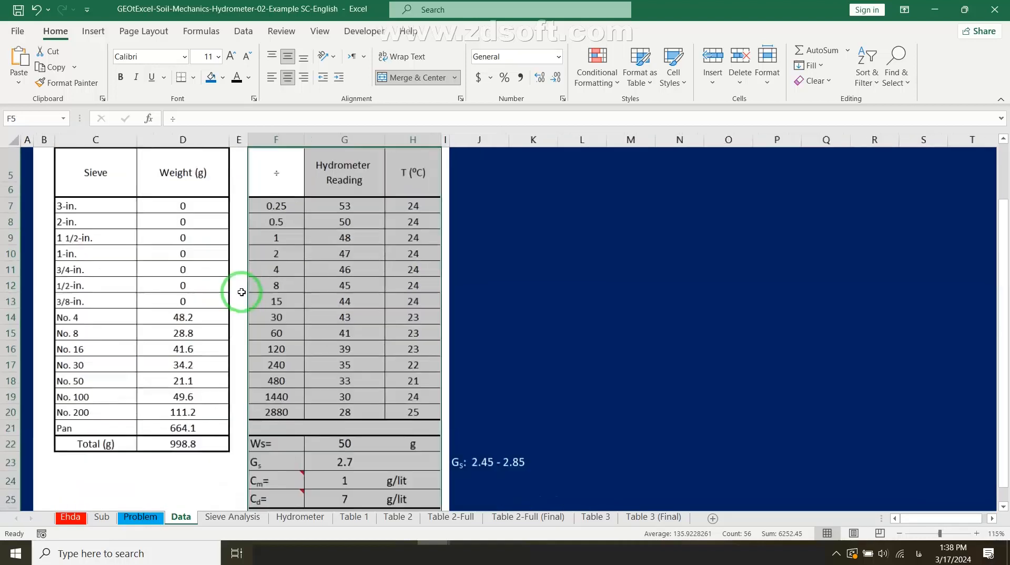
scroll(241, 292, "down", 1)
scroll(248, 293, "up", 1)
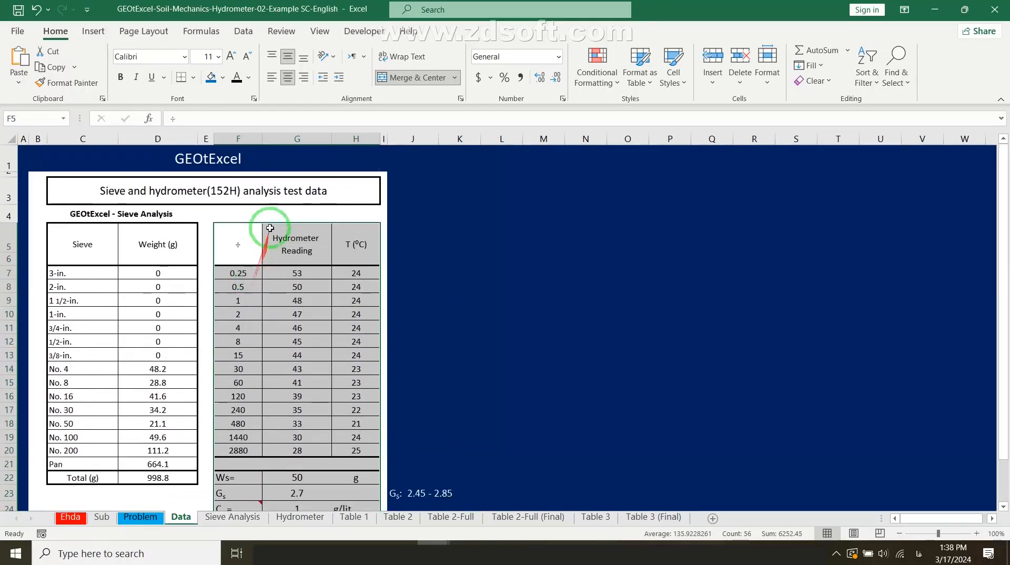
left_click(266, 195)
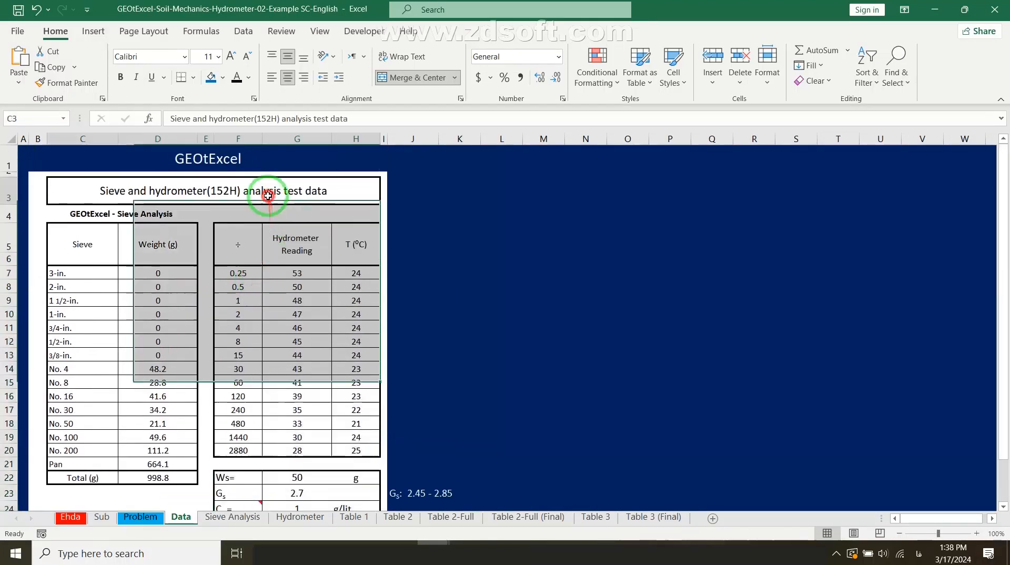
double_click(318, 191)
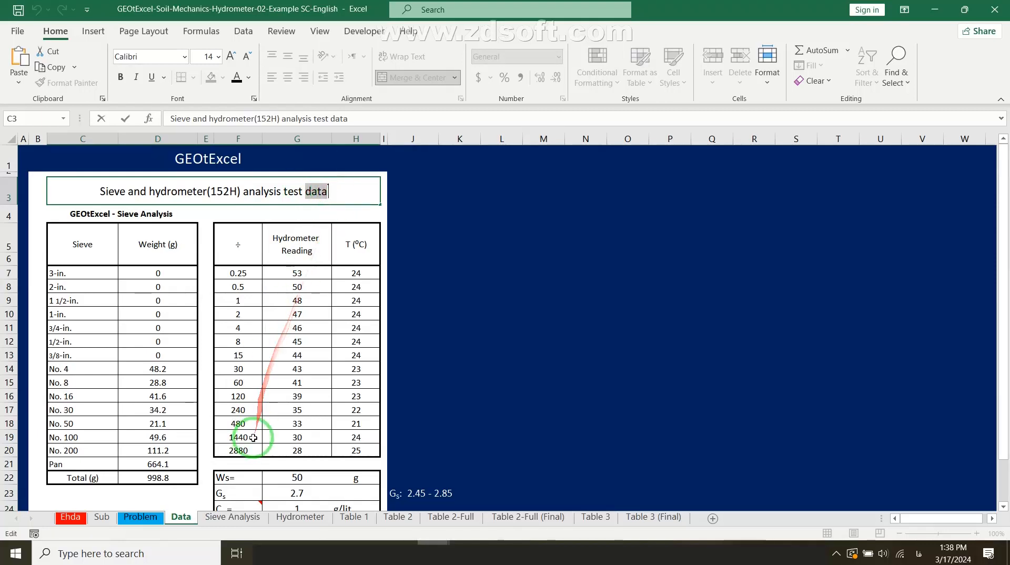
Look over the Sieve Analysis and Hydrometer sheets and read through the hydrometer effective depth values in Table 1.
left_click(225, 520)
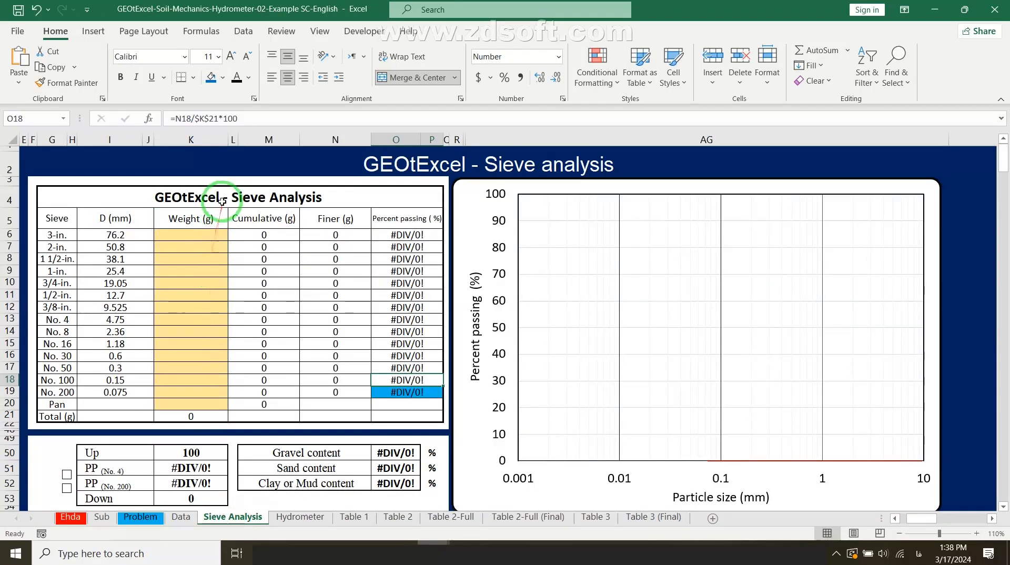
left_click(298, 520)
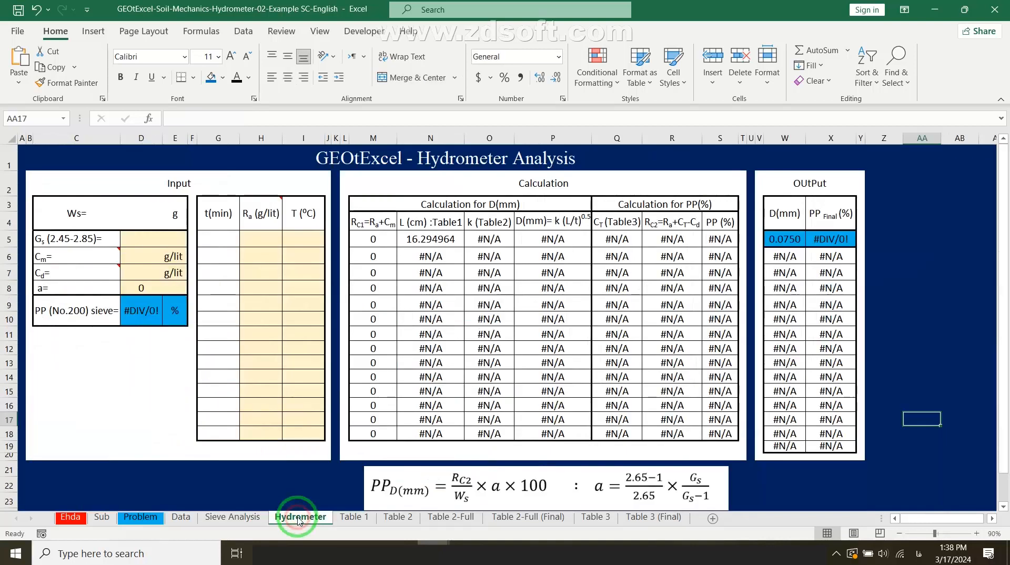
left_click(349, 520)
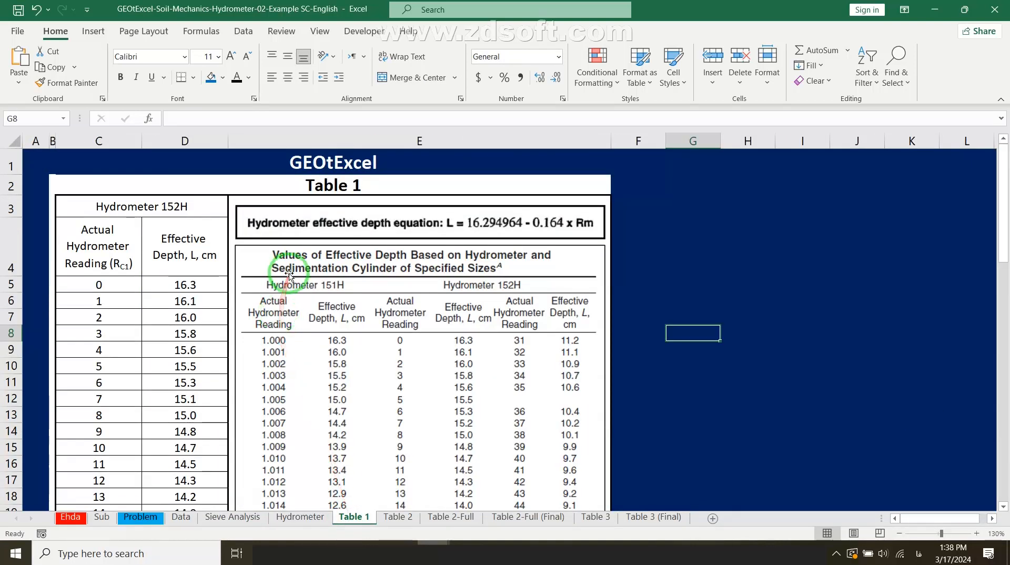
scroll(279, 336, "down", 1)
scroll(288, 278, "down", 1)
scroll(289, 279, "down", 6)
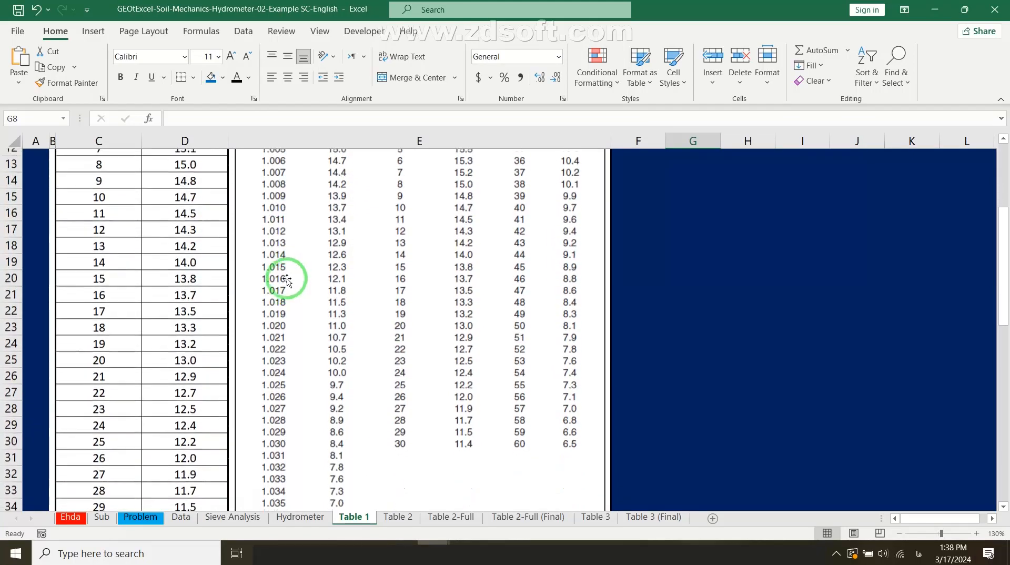
scroll(288, 284, "down", 11)
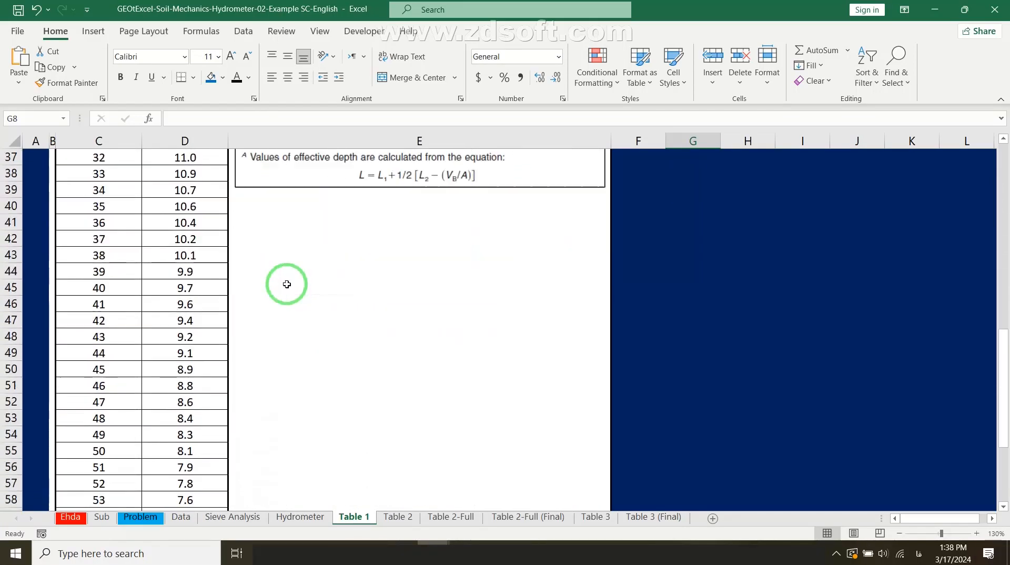
scroll(287, 300, "up", 7)
scroll(288, 302, "up", 12)
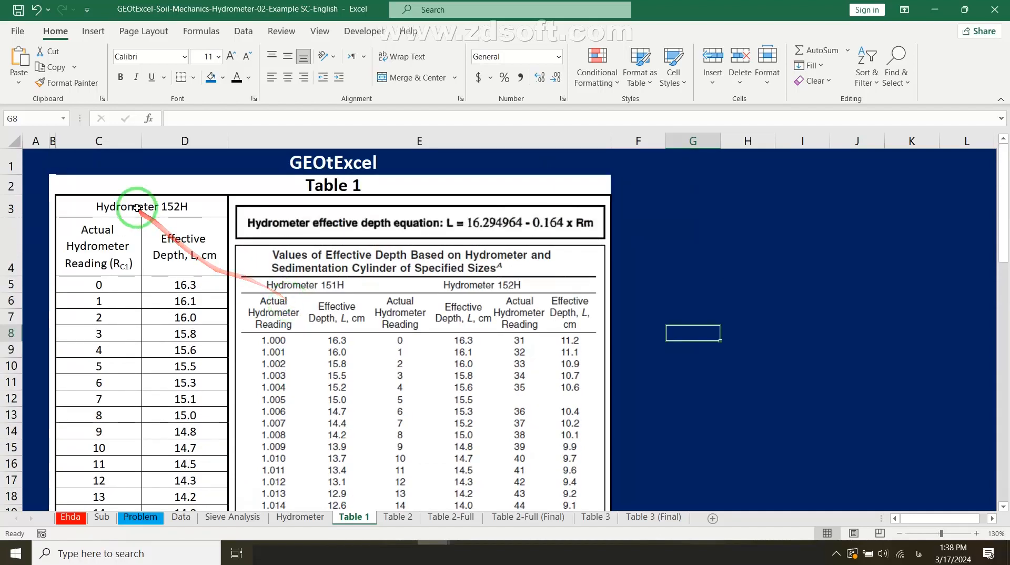
Review the K values by temperature and specific gravity in Table 2 and the 152H temperature correction factors in Table 3.
left_click(397, 517)
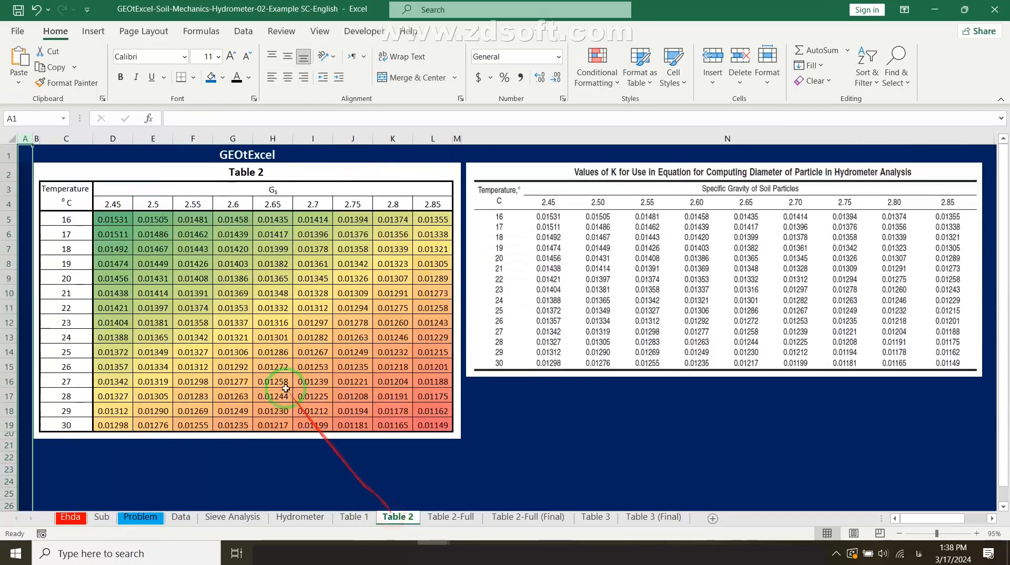
left_click_drag(68, 189, 453, 433)
left_click(598, 247)
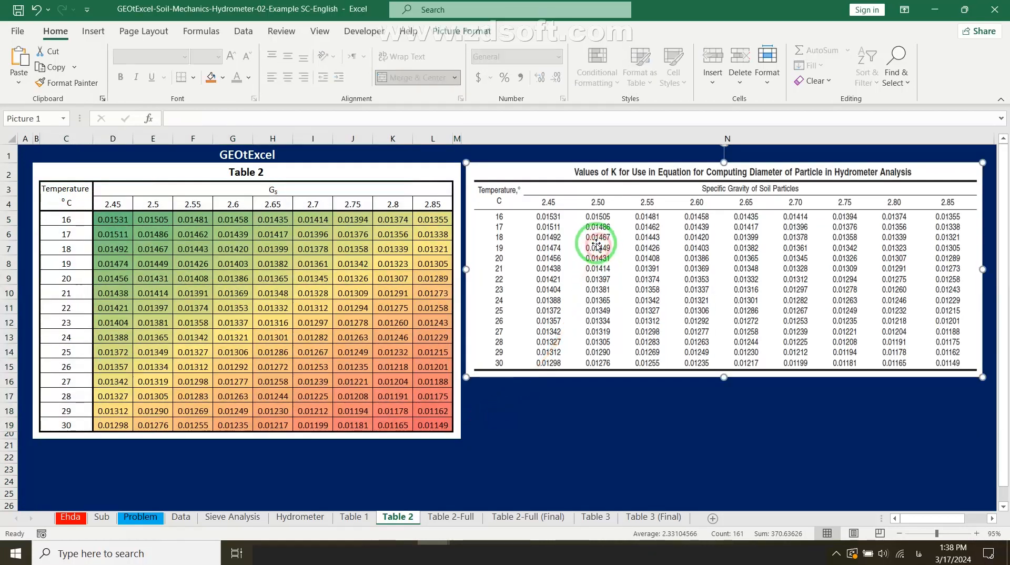
left_click(447, 518)
left_click(597, 519)
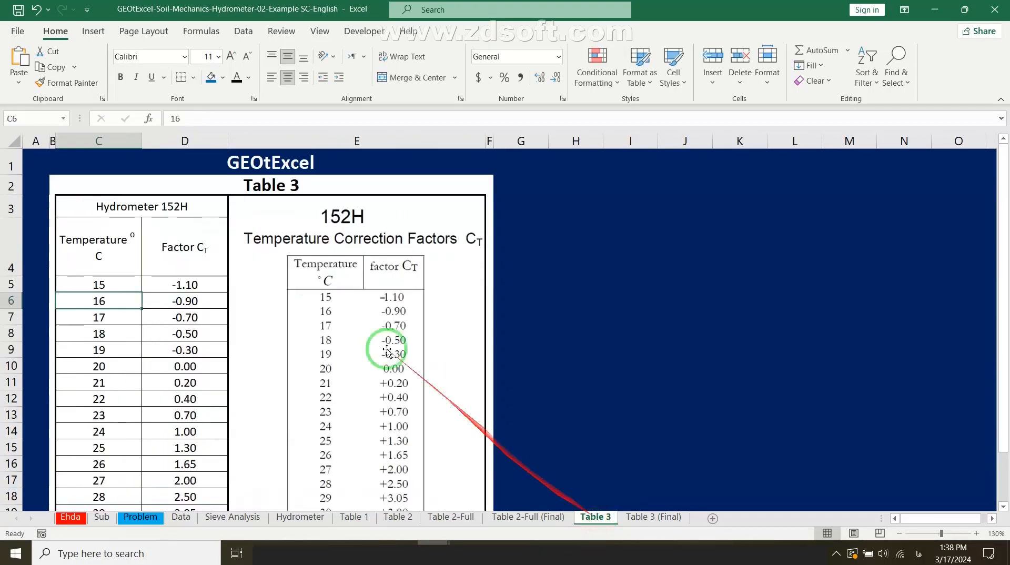
left_click_drag(103, 207, 175, 515)
left_click_drag(177, 480, 176, 480)
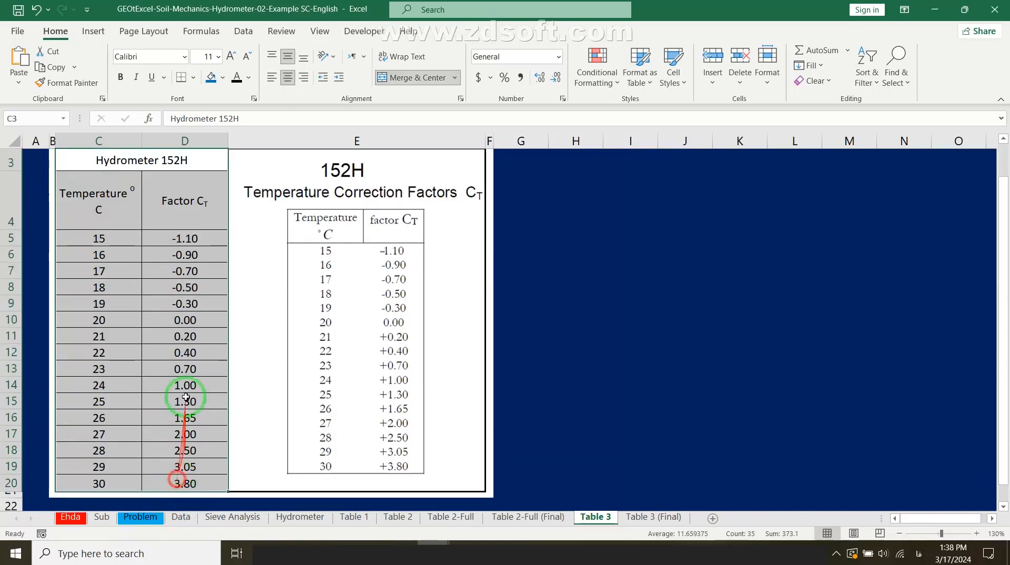
scroll(184, 389, "up", 1)
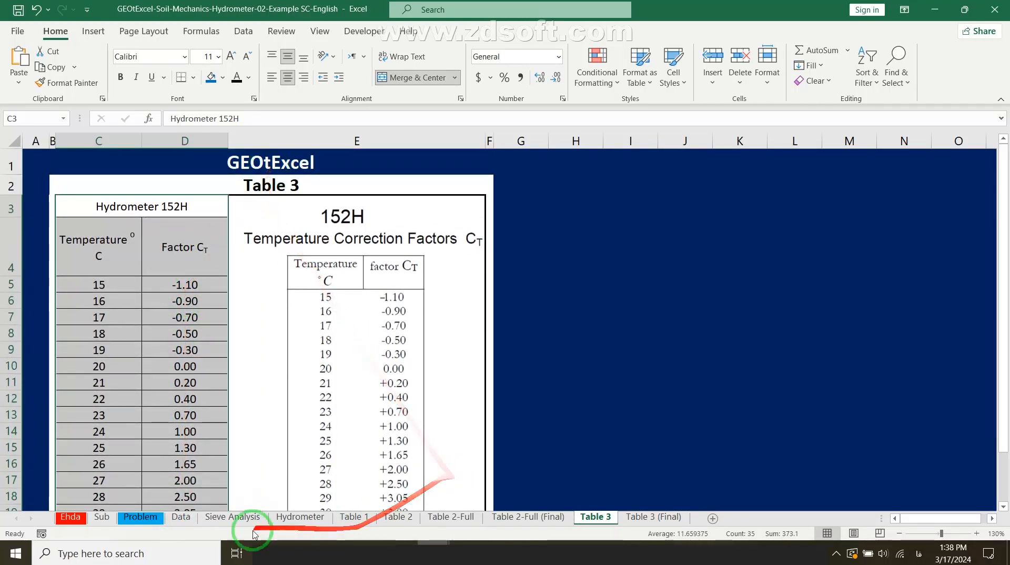
Copy the sieve weights D7:D21 from the Data sheet and paste them as values into the Sieve Analysis weight column from K6.
left_click(180, 517)
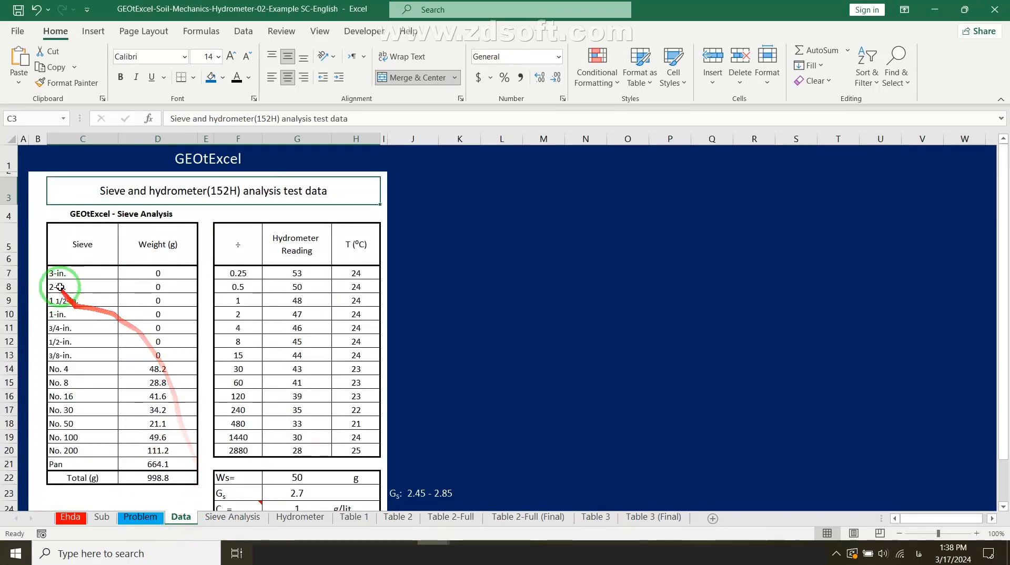
left_click_drag(156, 273, 158, 464)
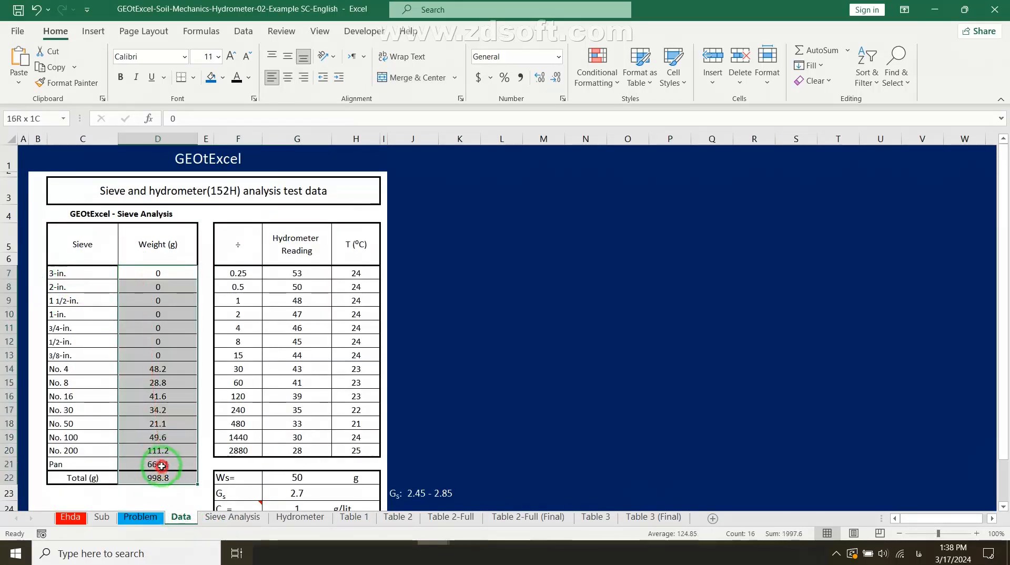
right_click(142, 288)
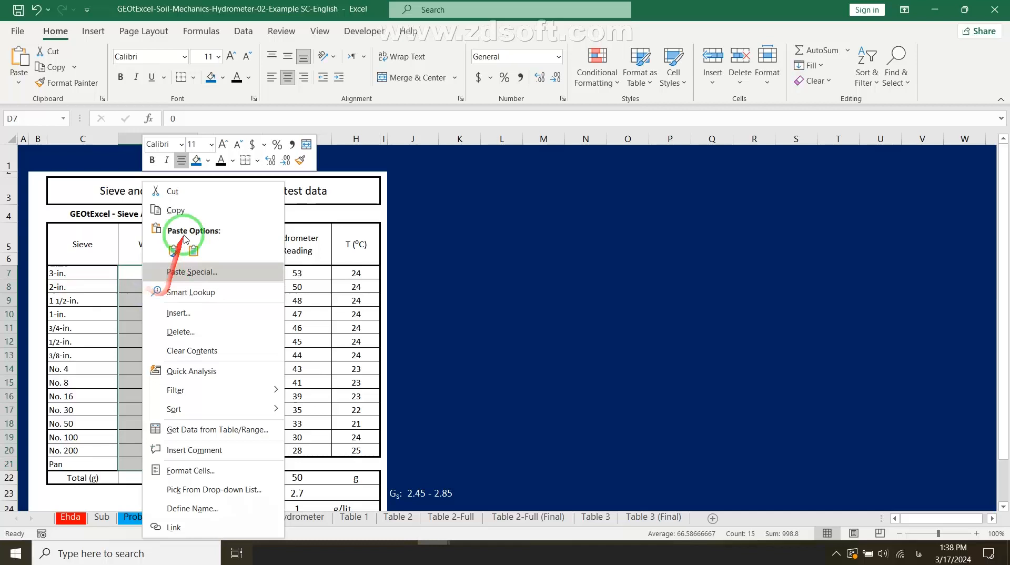
left_click(181, 213)
left_click(232, 517)
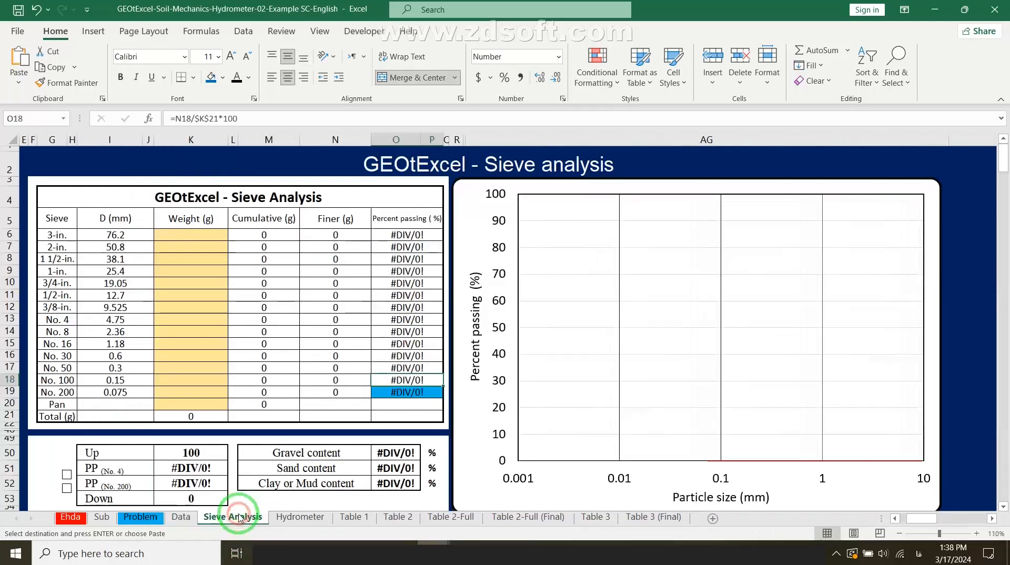
left_click(187, 234)
right_click(186, 235)
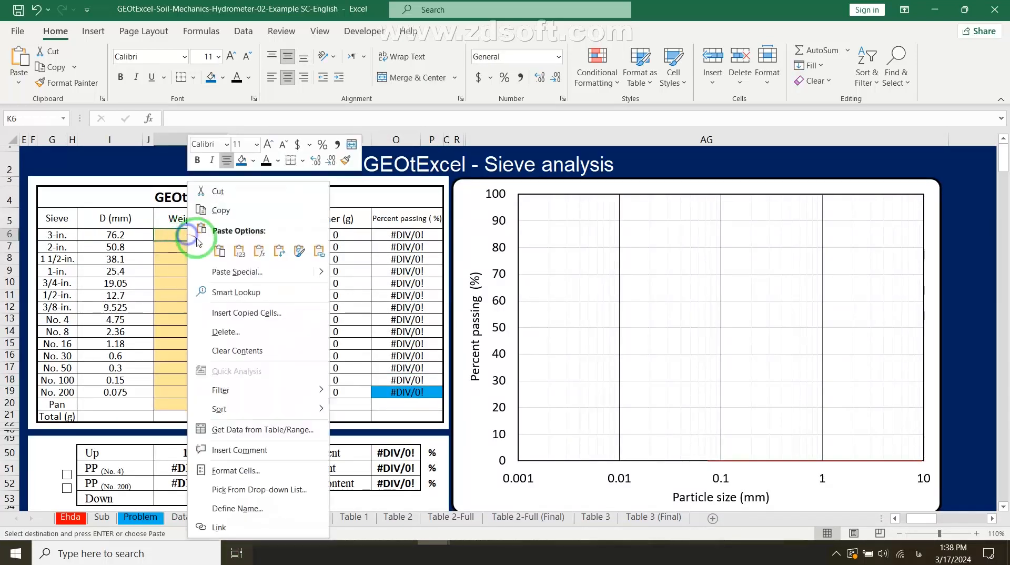
left_click(222, 275)
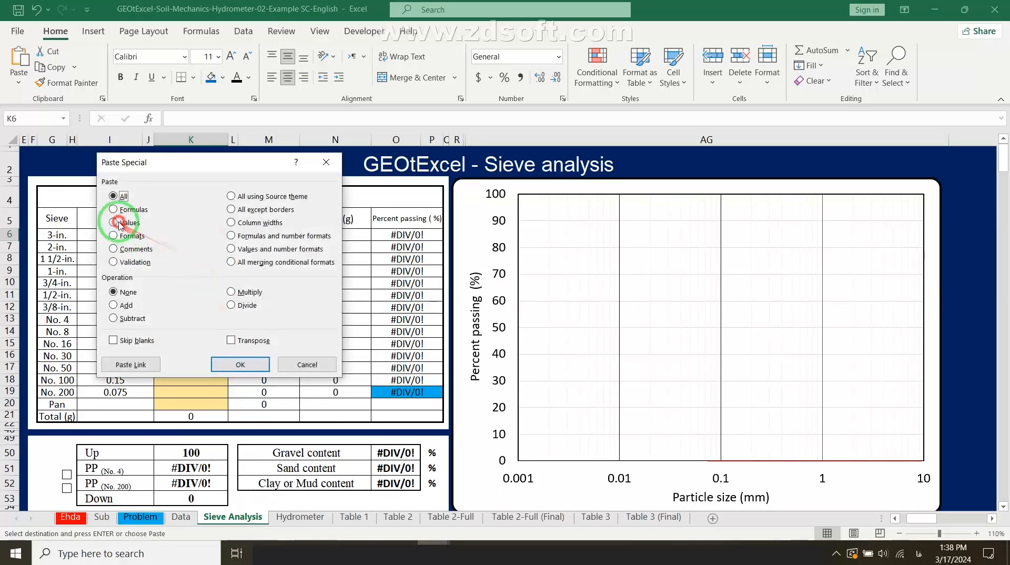
left_click(235, 362)
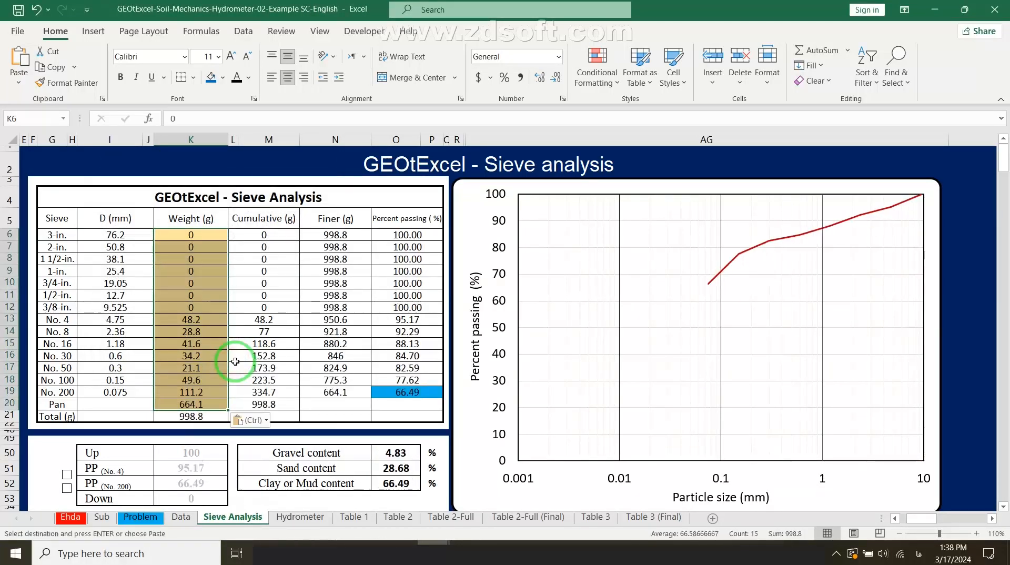
Show the No. 4 and No. 200 percent-passing limit lines on the particle-size chart, and hide both again.
left_click(744, 248)
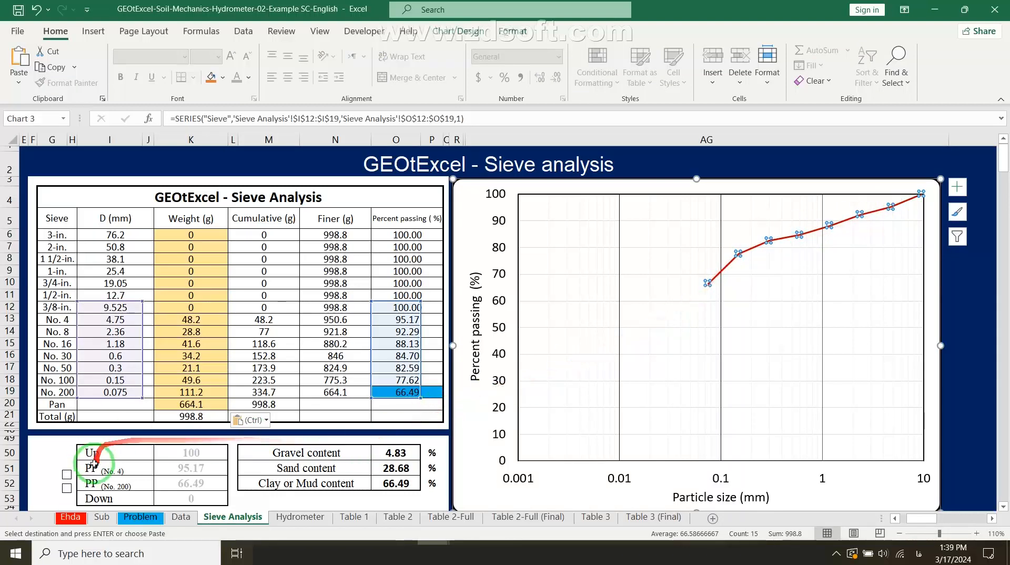
left_click(67, 476)
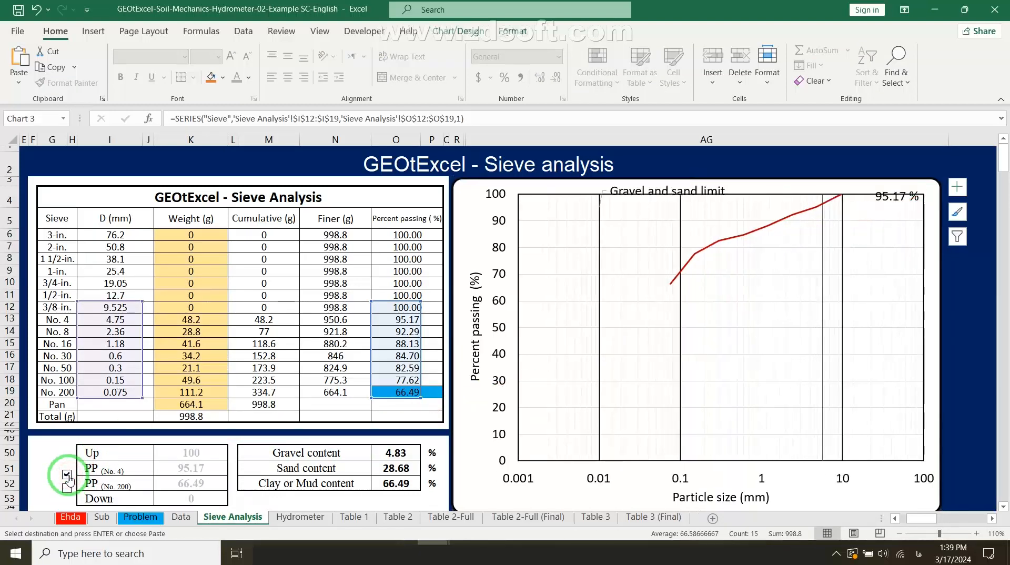
left_click(67, 489)
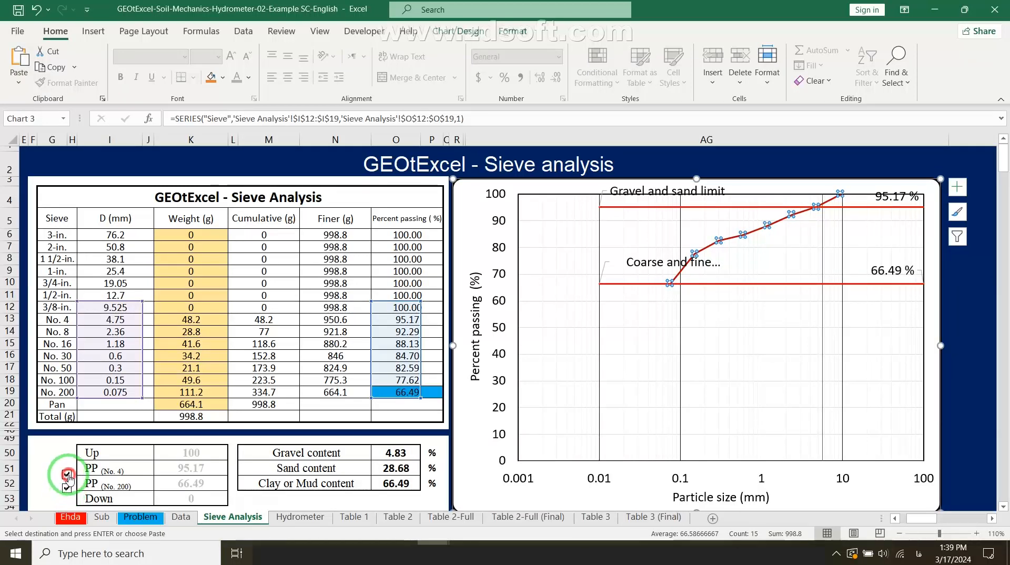
left_click(67, 476)
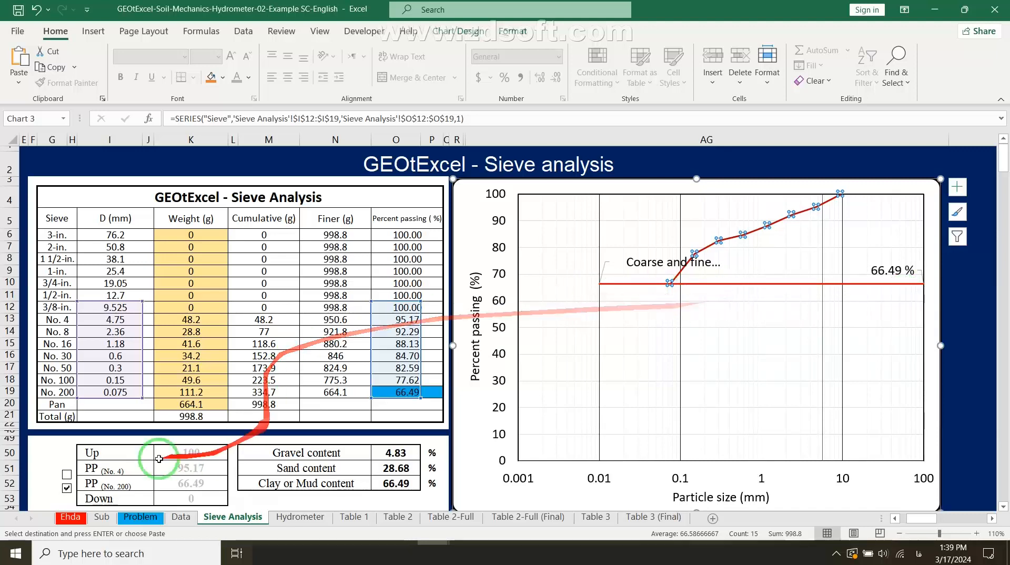
left_click(66, 488)
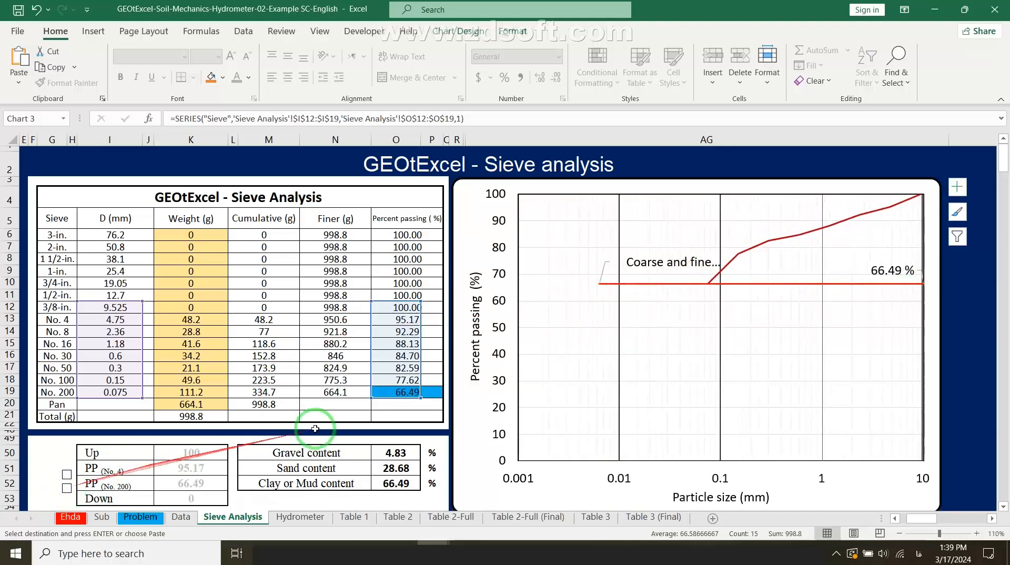
mouse_move(705, 296)
left_mouse_down()
mouse_move(703, 288)
mouse_move(536, 450)
mouse_move(697, 288)
mouse_move(545, 412)
left_mouse_up()
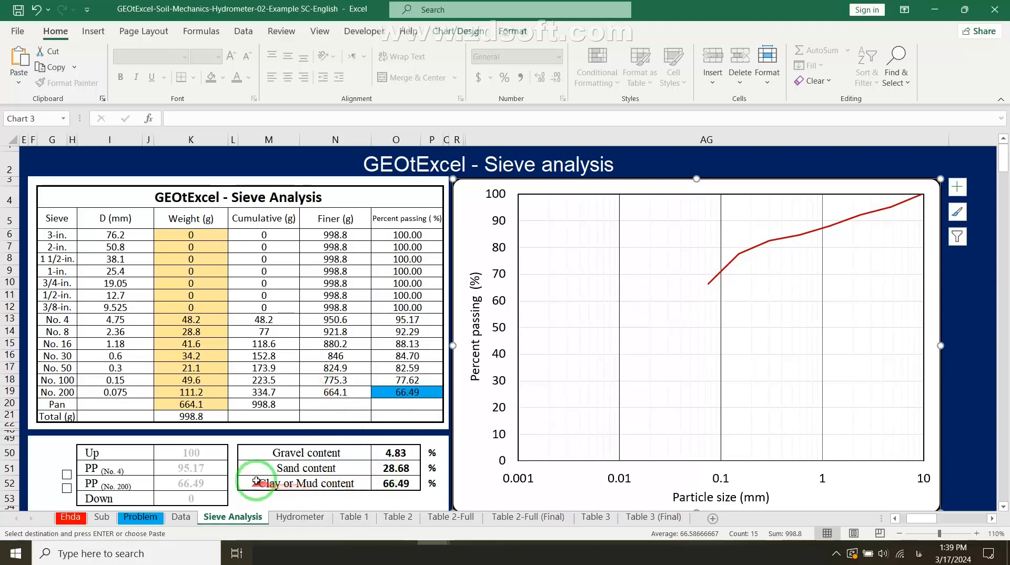
scroll(257, 481, "down", 1)
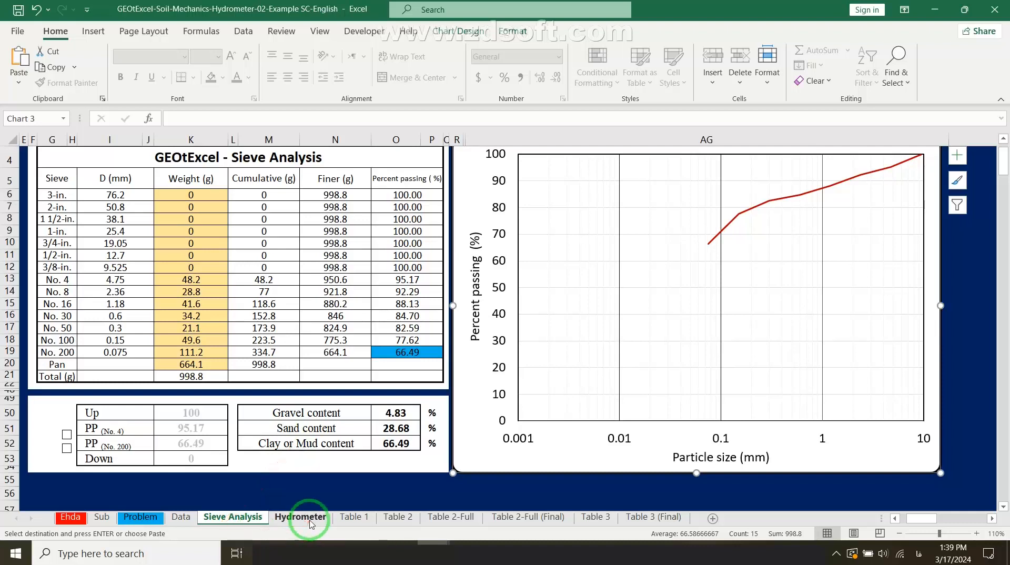
Copy the hydrometer times, readings and temperatures F7:H20 from the Data sheet and paste them as values into the Hydrometer sheet from G5.
left_click(181, 517)
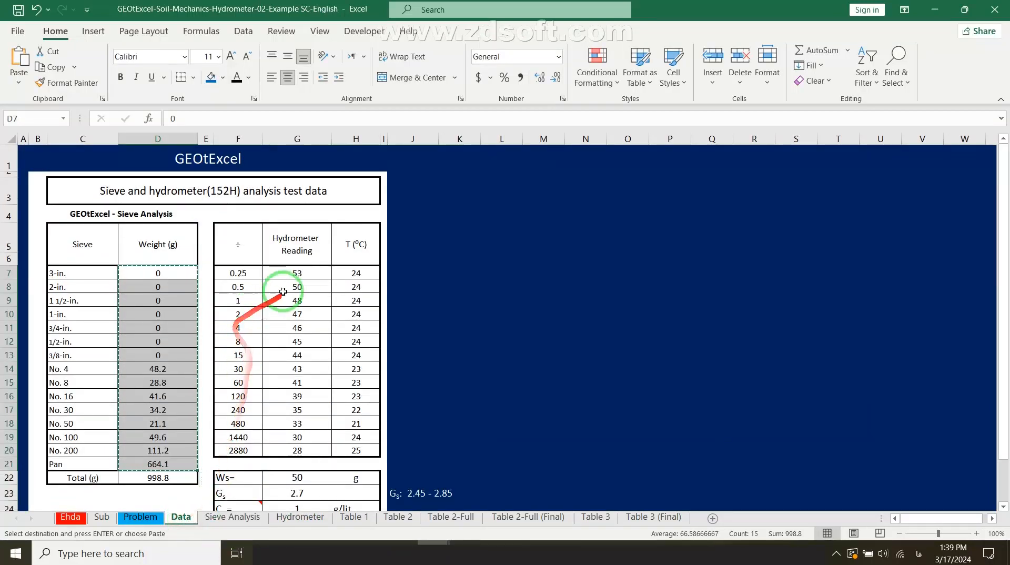
left_click_drag(261, 273, 354, 447)
right_click(291, 332)
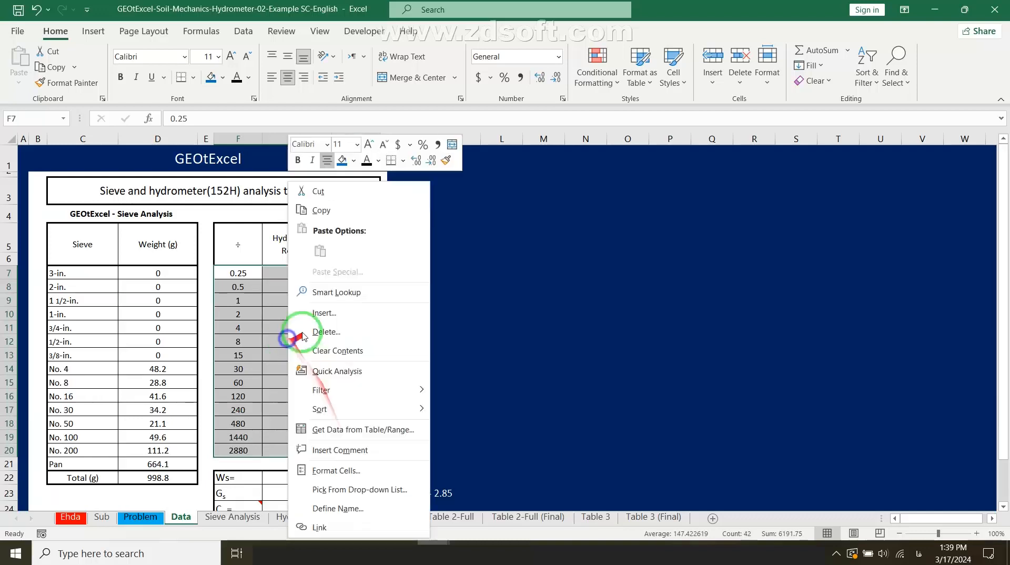
left_click(329, 216)
left_click(308, 520)
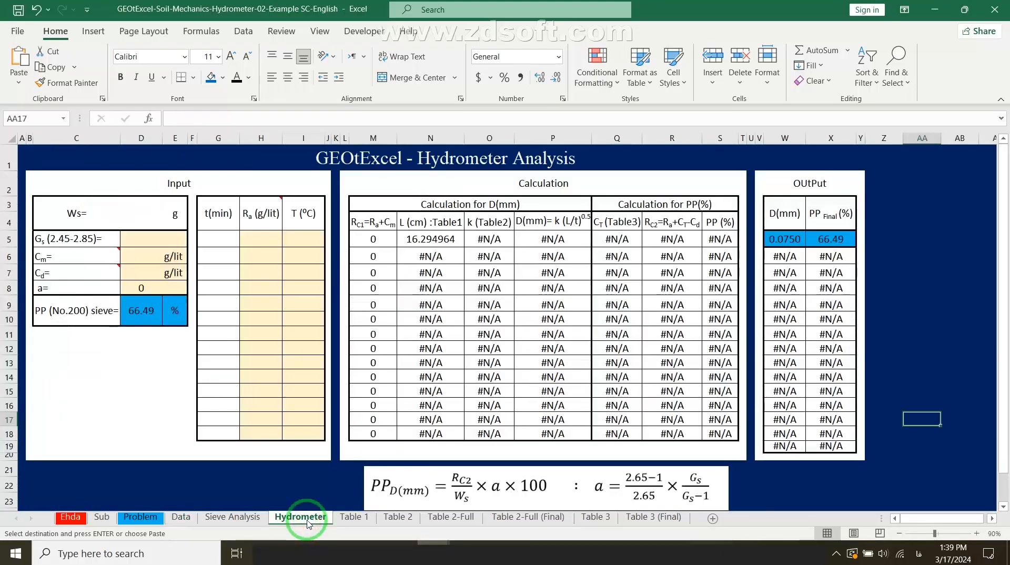
right_click(222, 241)
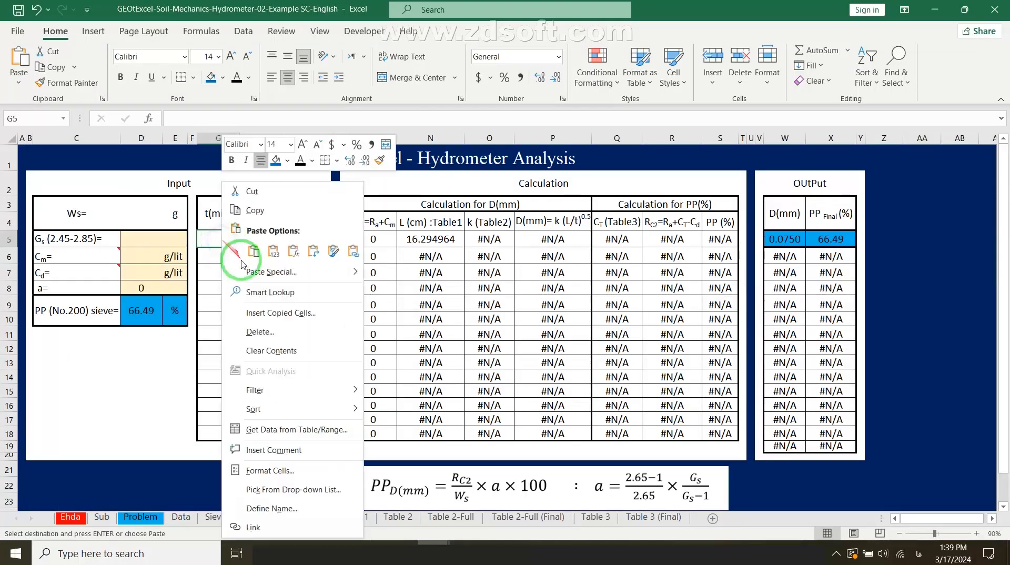
left_click(236, 268)
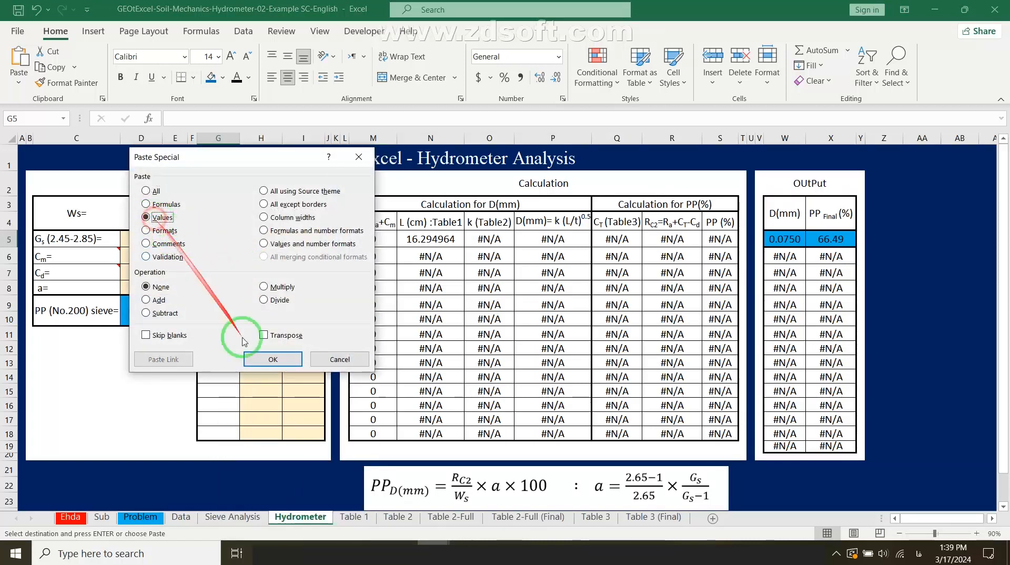
left_click(268, 360)
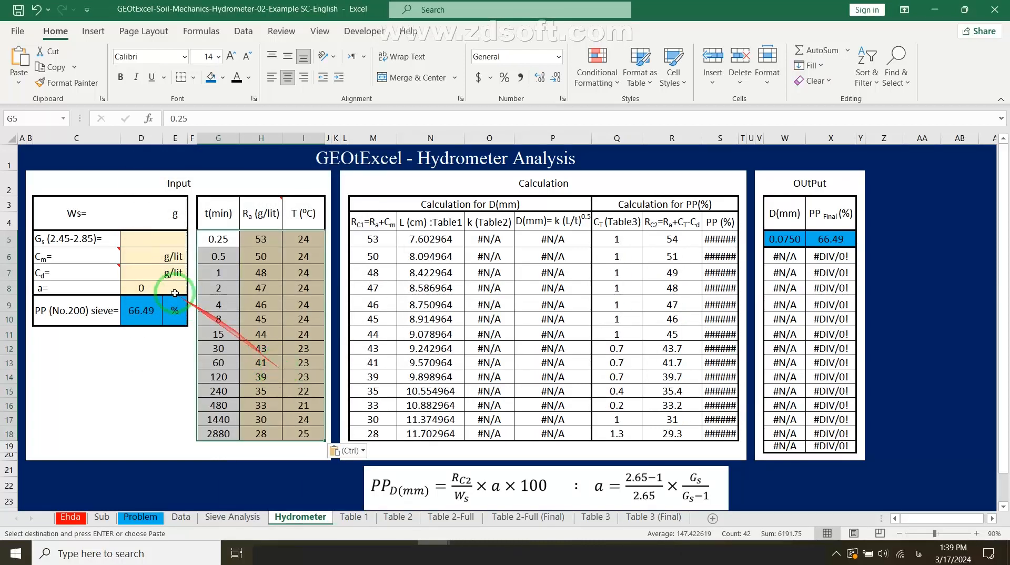
left_click(131, 219)
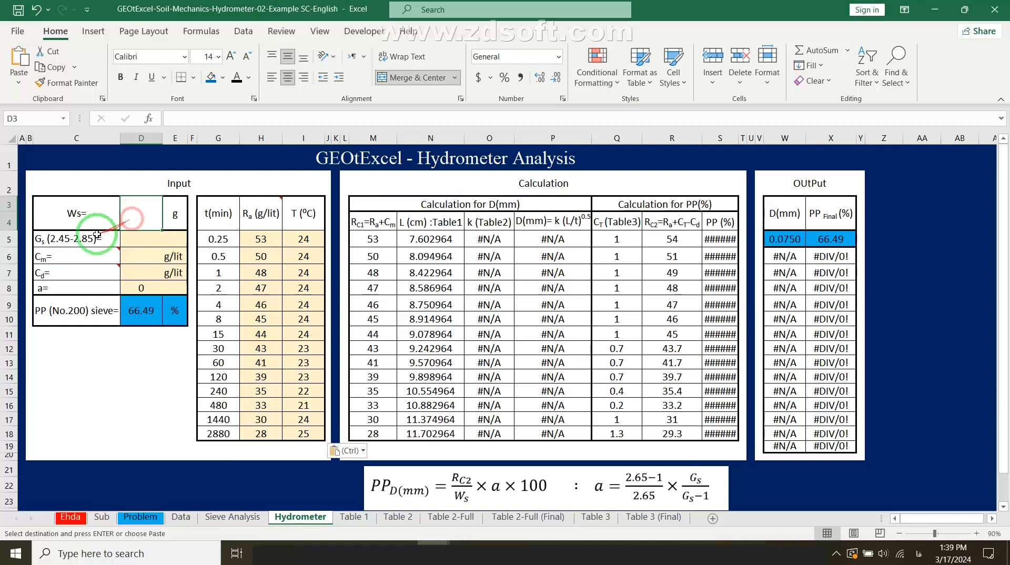
left_click(45, 288)
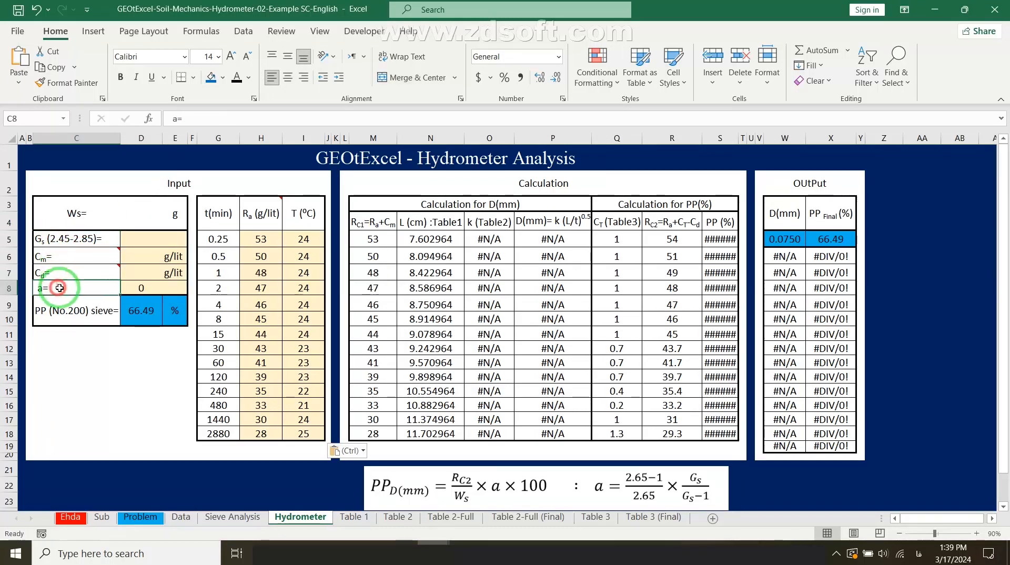
left_click_drag(133, 207, 136, 284)
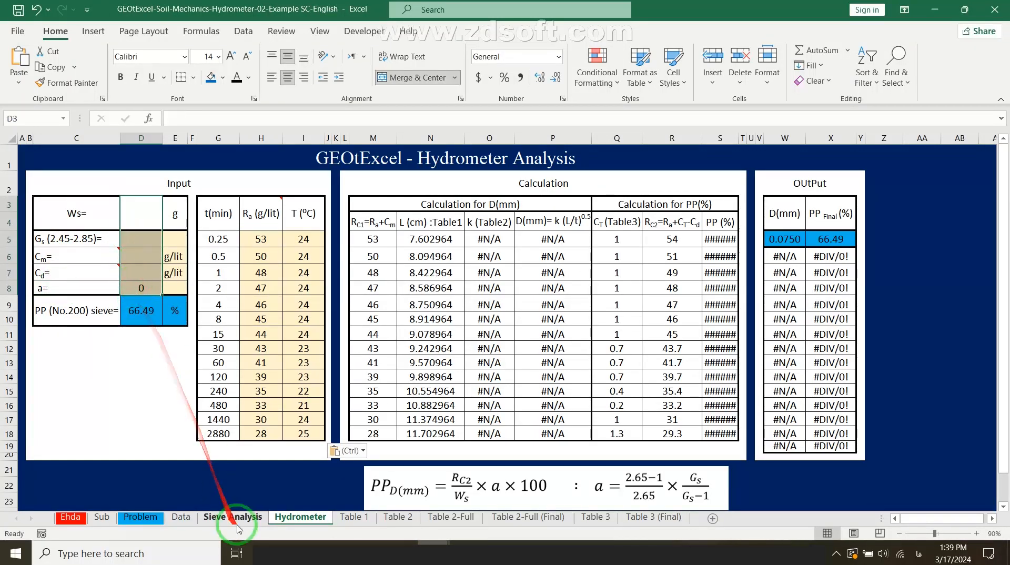
left_click_drag(144, 216, 142, 251)
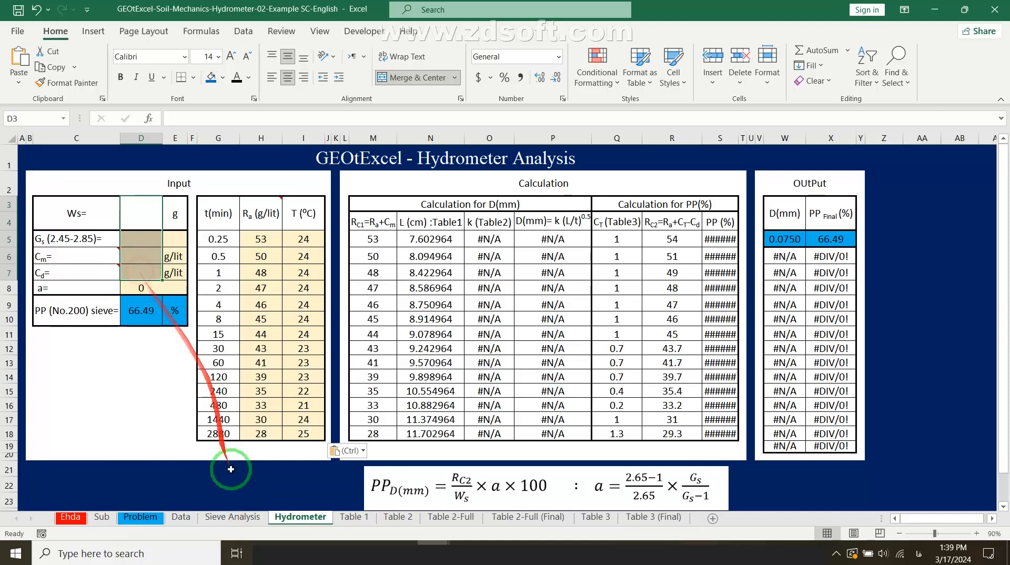
Try to copy the Ws, Gs, Cm and Cd values G22:G25 from the Data sheet and paste them as values into Hydrometer cell D3.
left_click(233, 517)
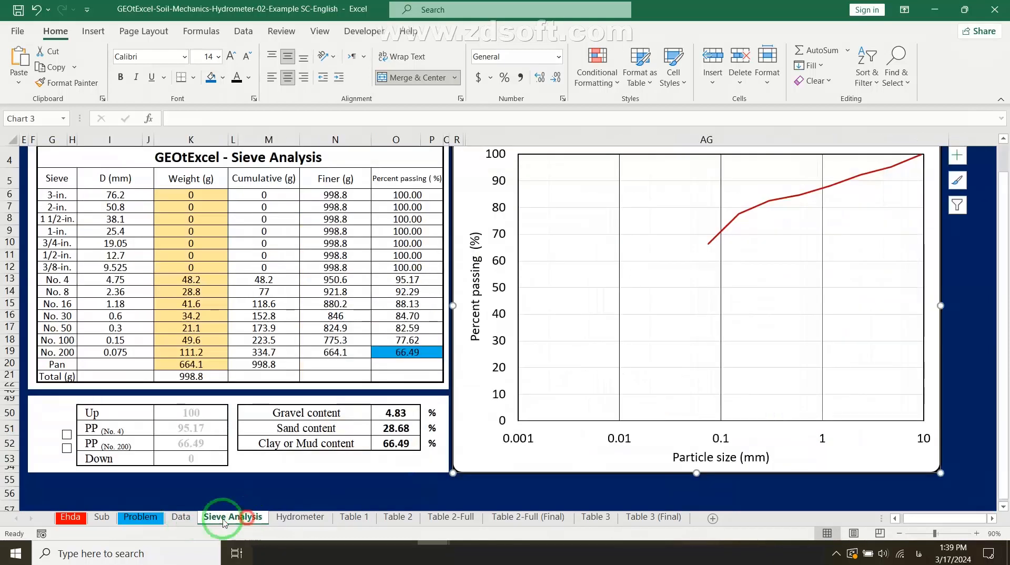
left_click(182, 517)
scroll(301, 381, "down", 2)
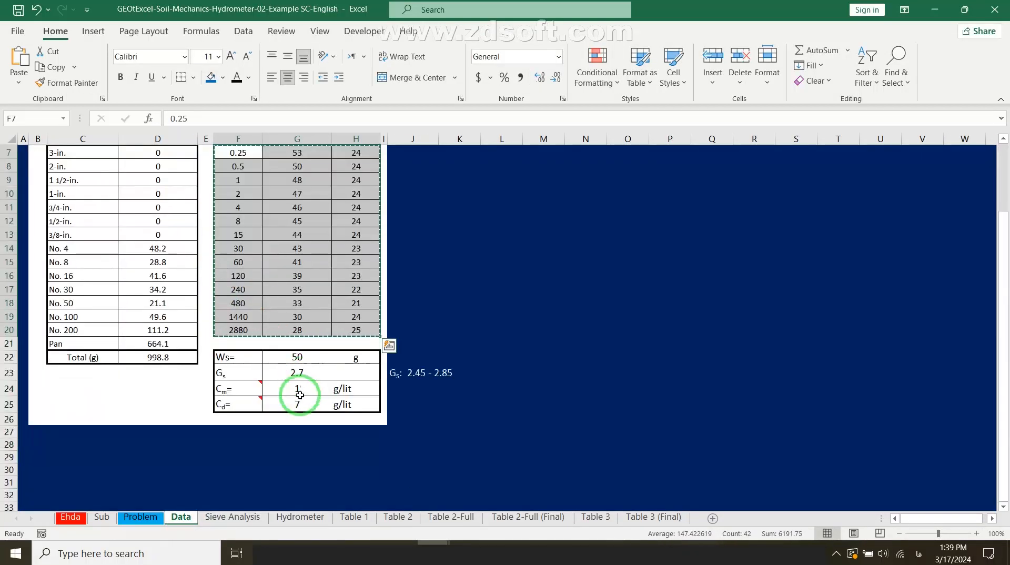
left_click_drag(299, 357, 298, 403)
right_click(294, 394)
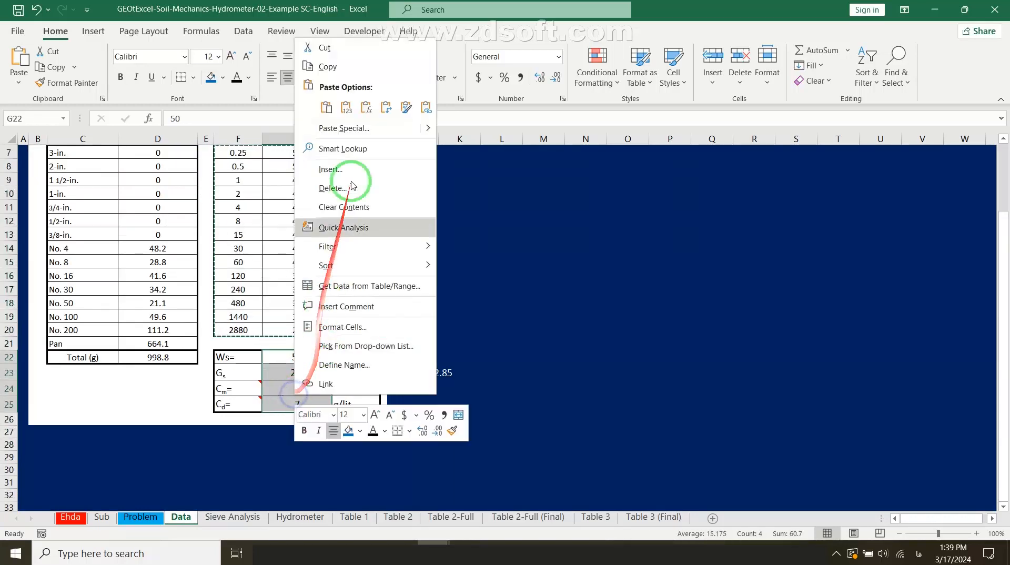
left_click(337, 67)
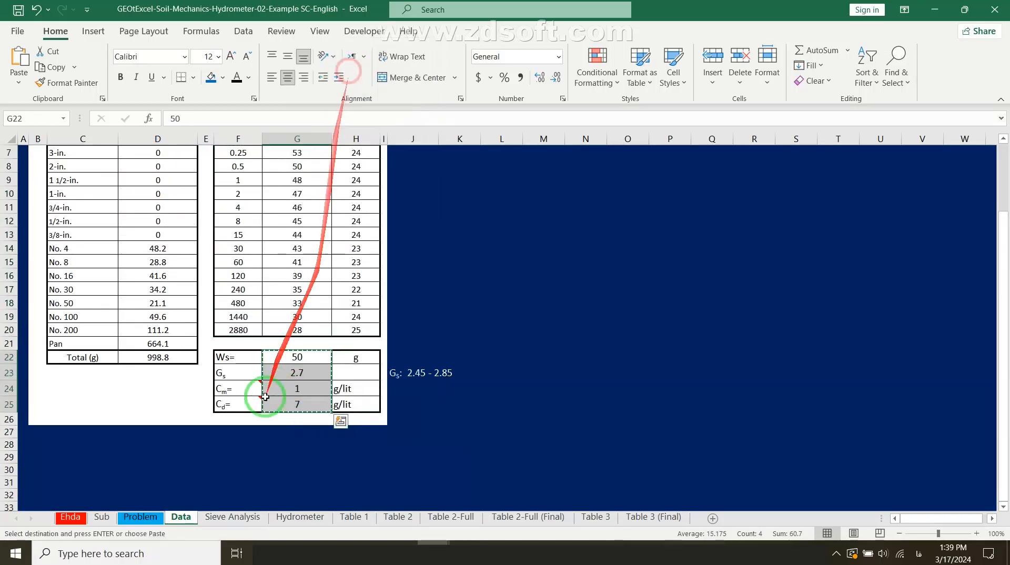
left_click(292, 518)
left_click(143, 214)
right_click(142, 215)
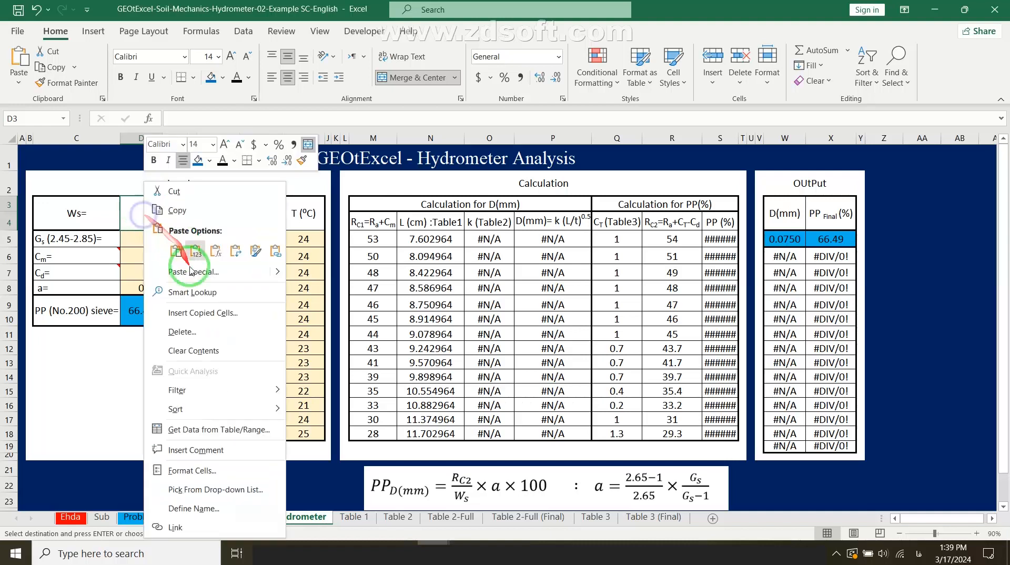
left_click(191, 271)
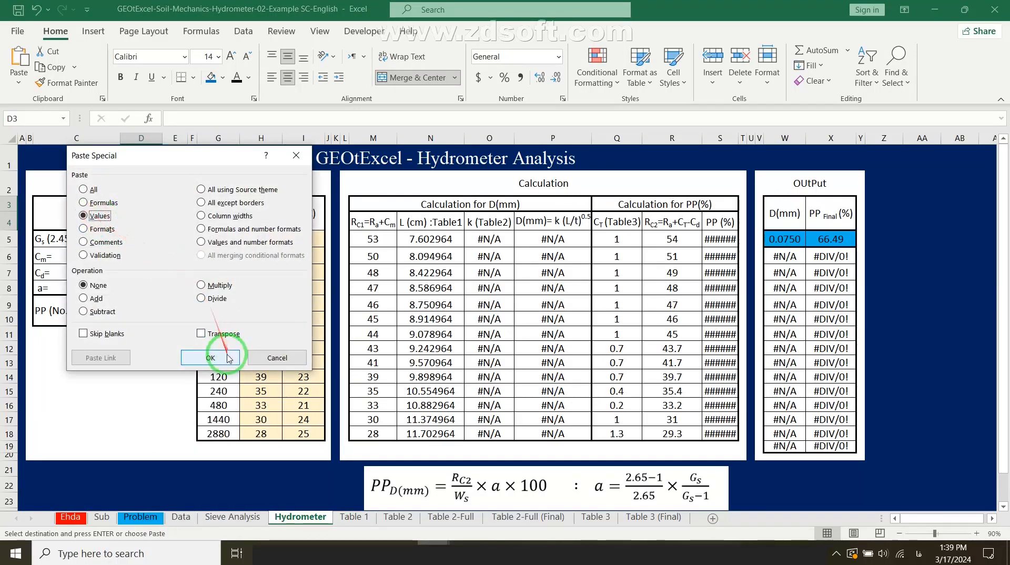
left_click(229, 358)
left_click(513, 316)
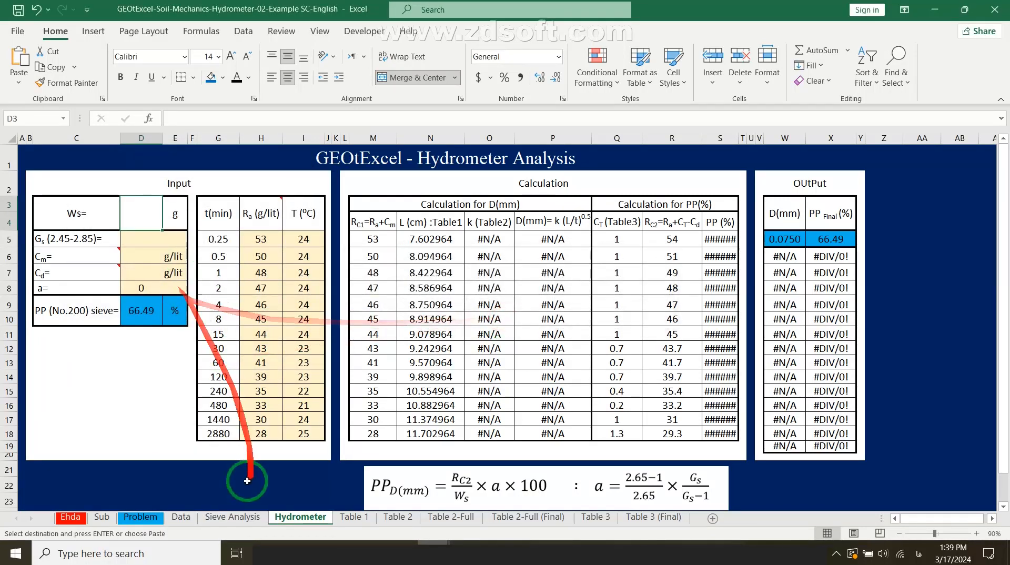
Link the Hydrometer sheet's Ws and Gs inputs in D3 and D5 to cells G22 and G23 of the Data sheet.
type("=")
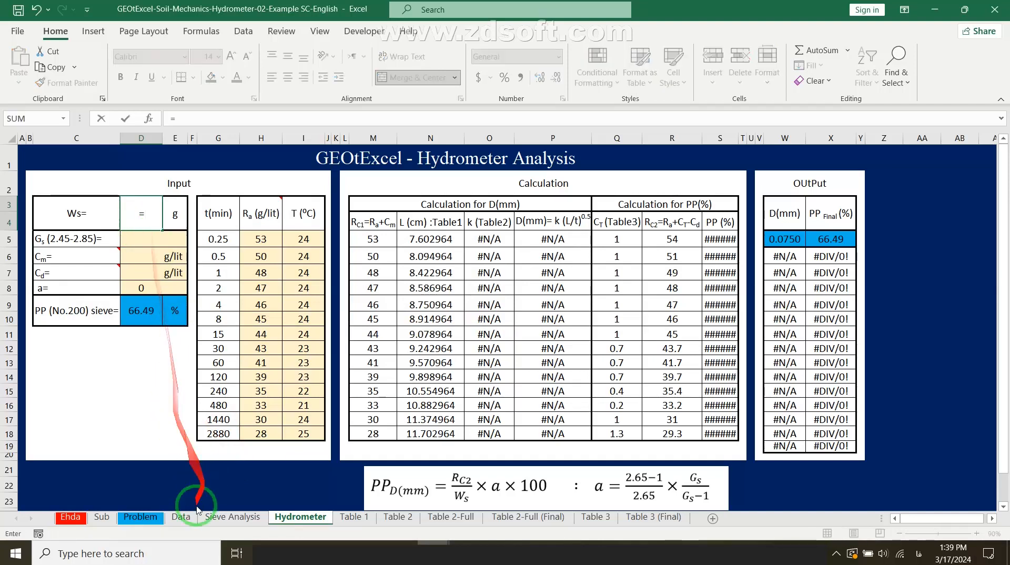
left_click(210, 521)
left_click(182, 517)
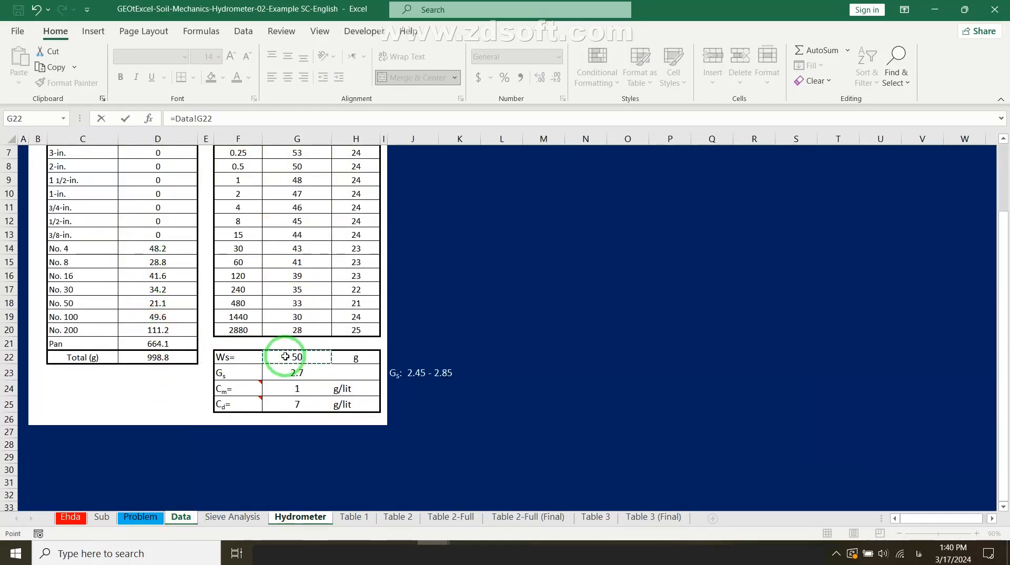
key("Return")
type("=")
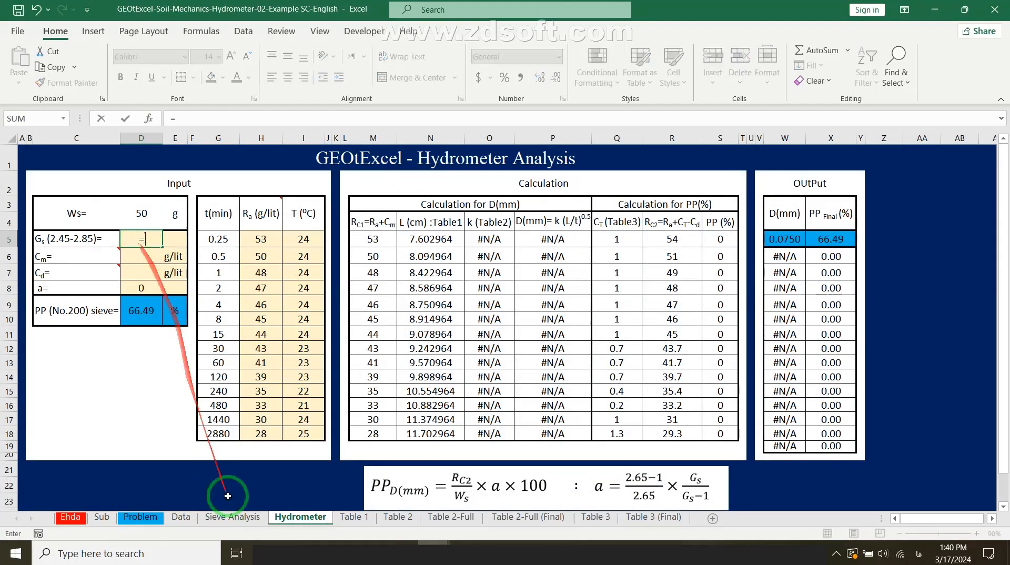
left_click(188, 518)
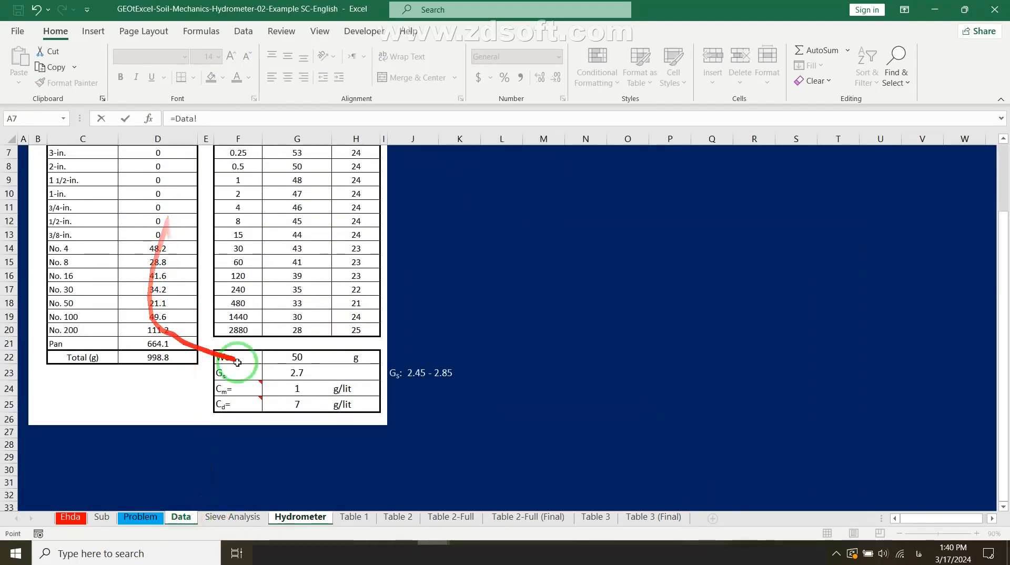
key("Return")
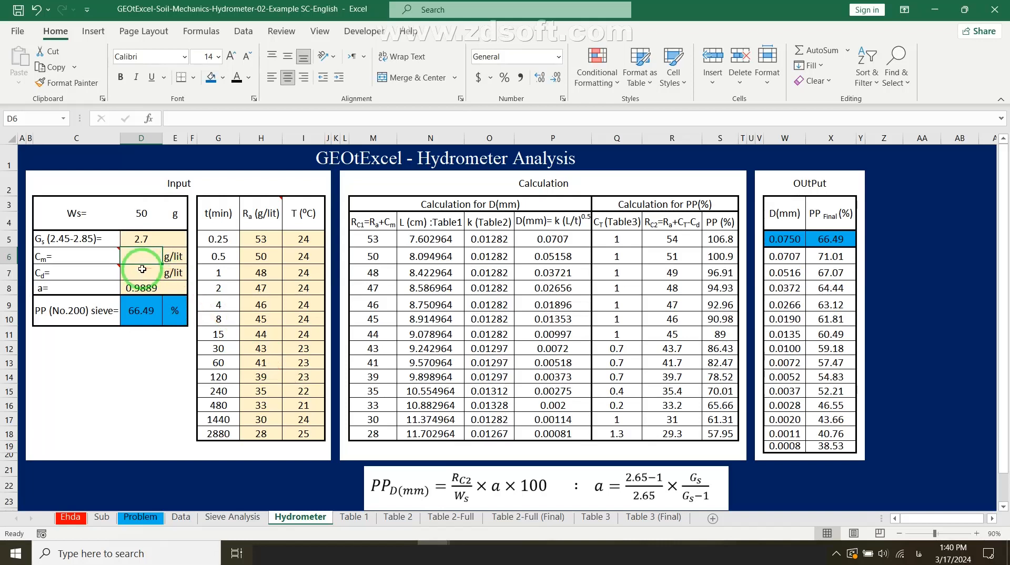
Link the Hydrometer sheet's Cm and Cd inputs in D6 and D7 to cells G24 and G25 of the Data sheet.
type("=")
left_click(180, 517)
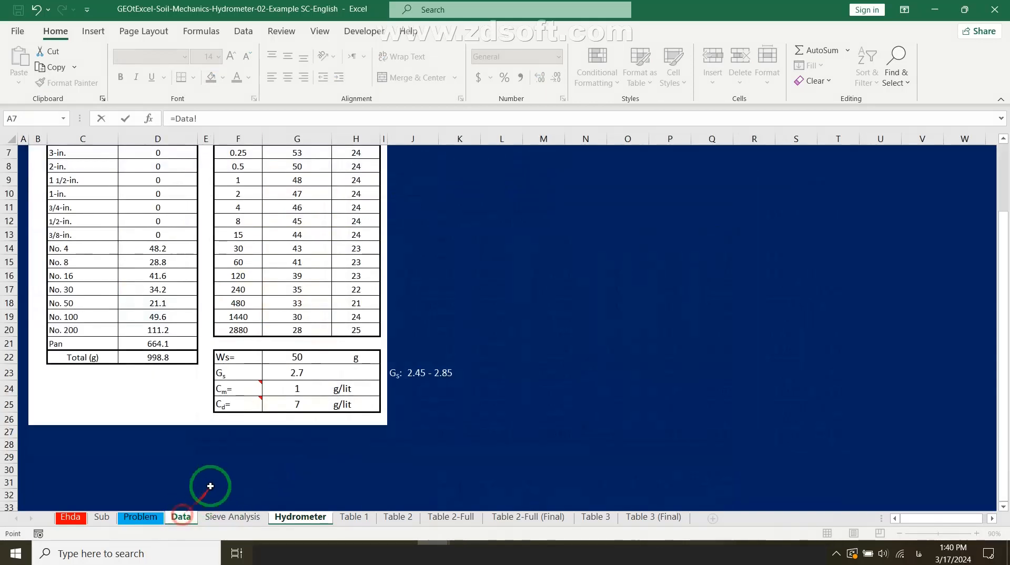
left_click(293, 387)
key("Return")
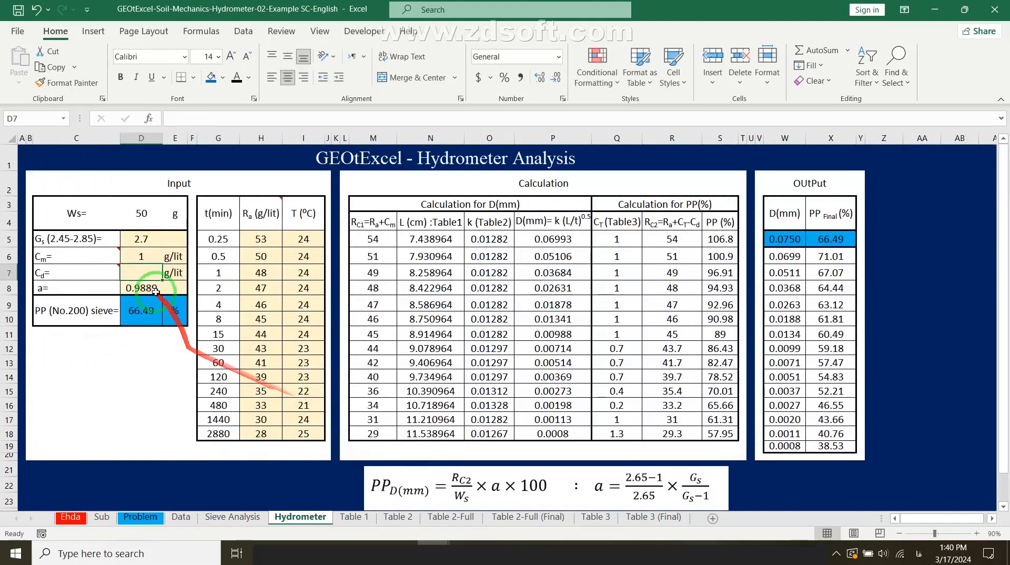
type("=")
left_click(192, 519)
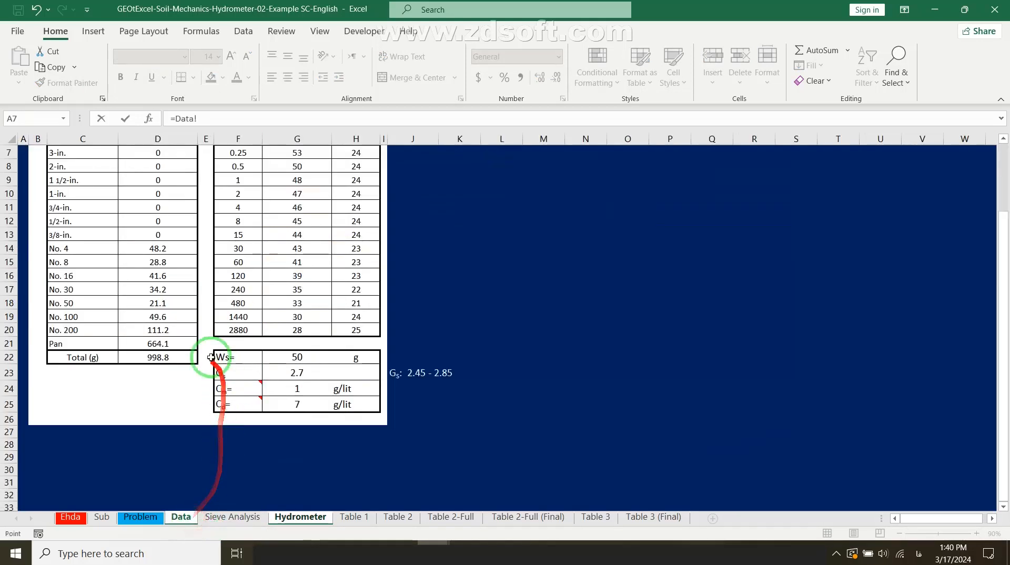
key("Return")
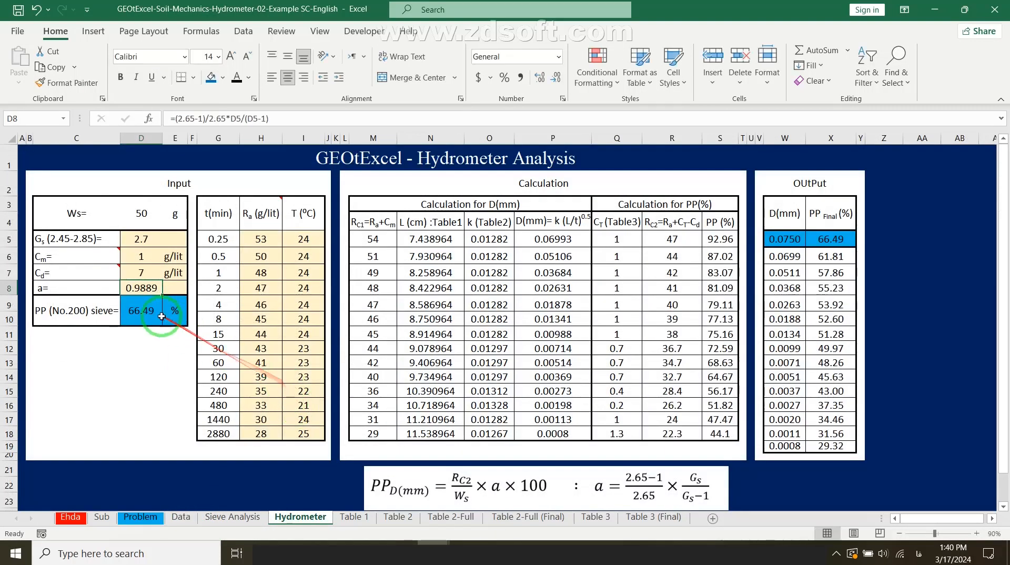
Examine the formula for the correction factor a in D8 and compare it with the equation picture below the tables.
double_click(139, 288)
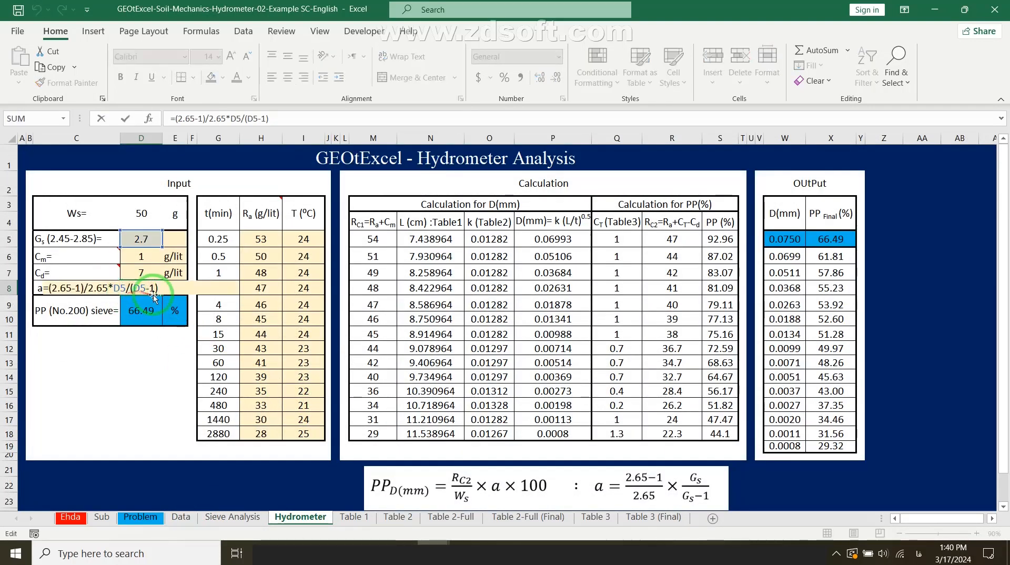
key("Escape")
scroll(474, 453, "down", 1)
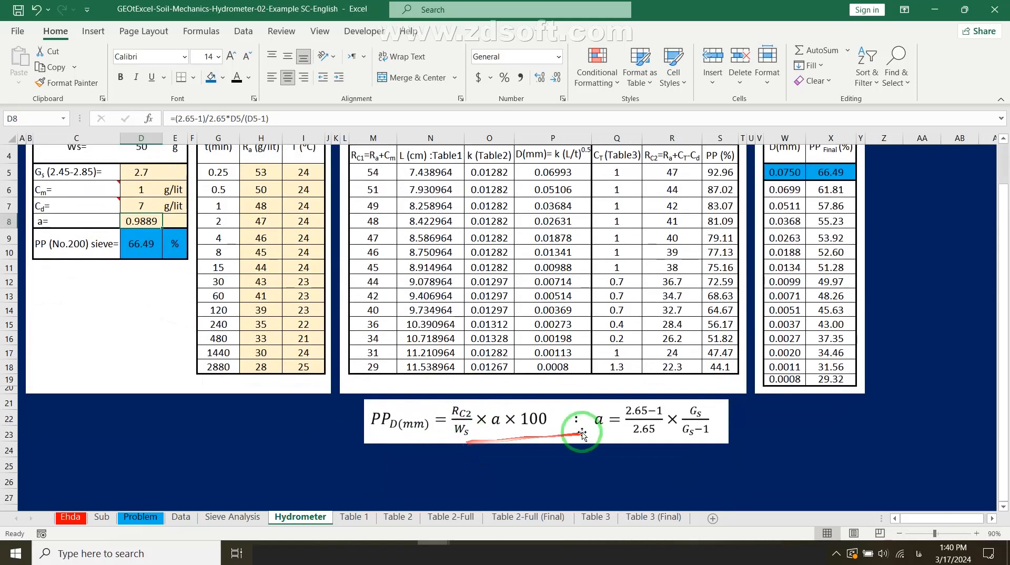
left_click(602, 423)
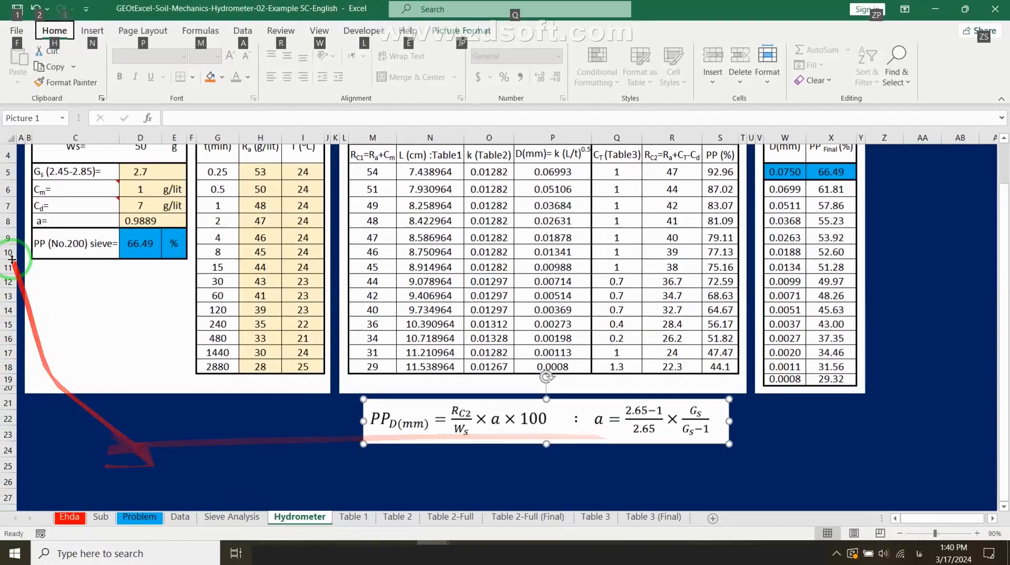
scroll(42, 258, "up", 1)
left_click(56, 280)
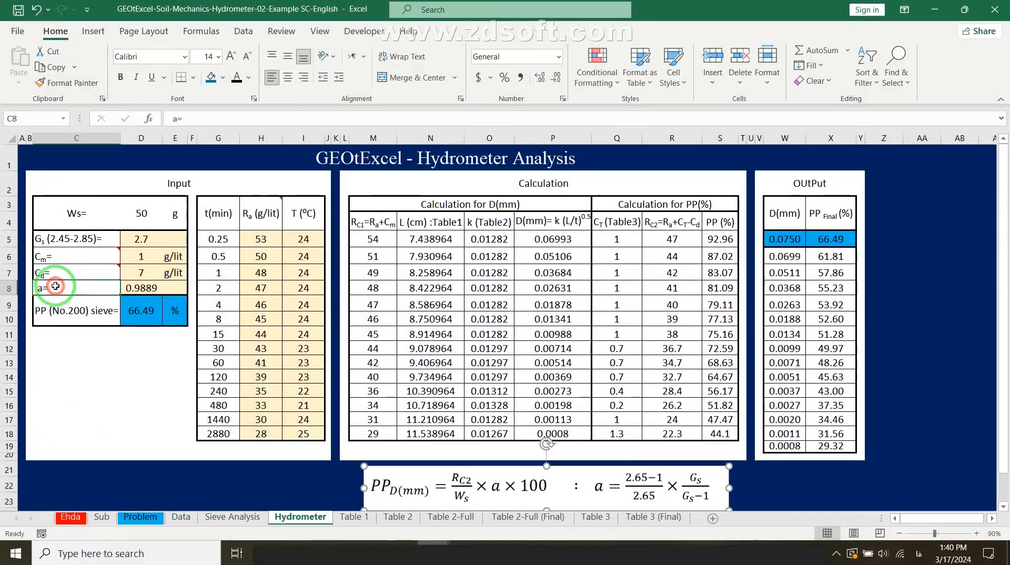
left_click(135, 287)
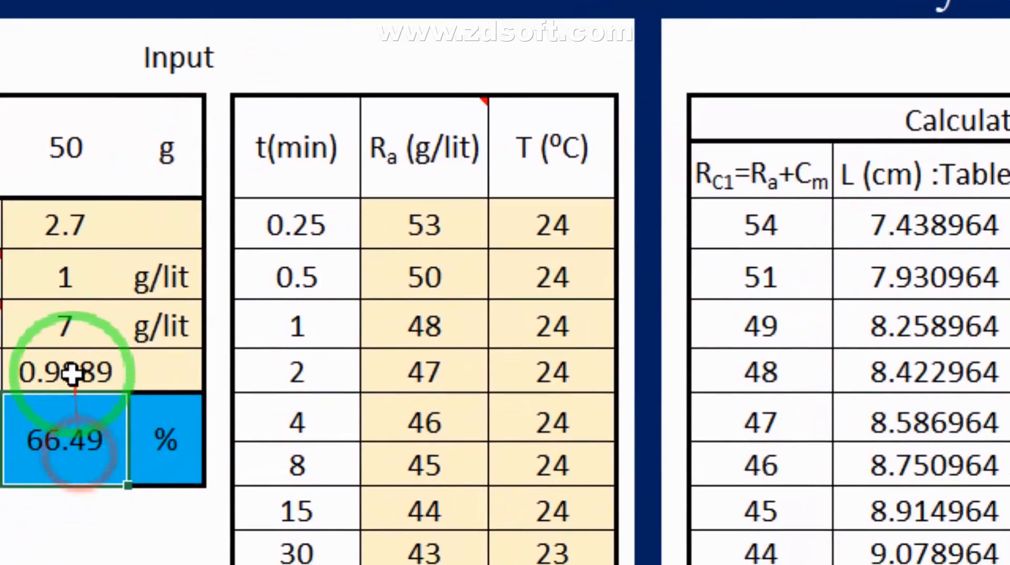
double_click(79, 372)
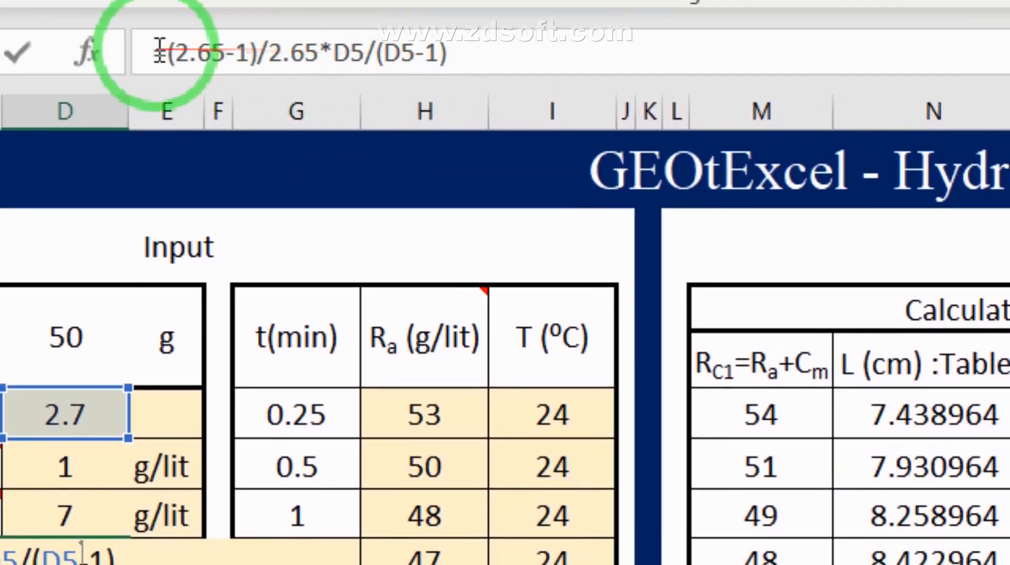
left_click_drag(485, 51, 111, 46)
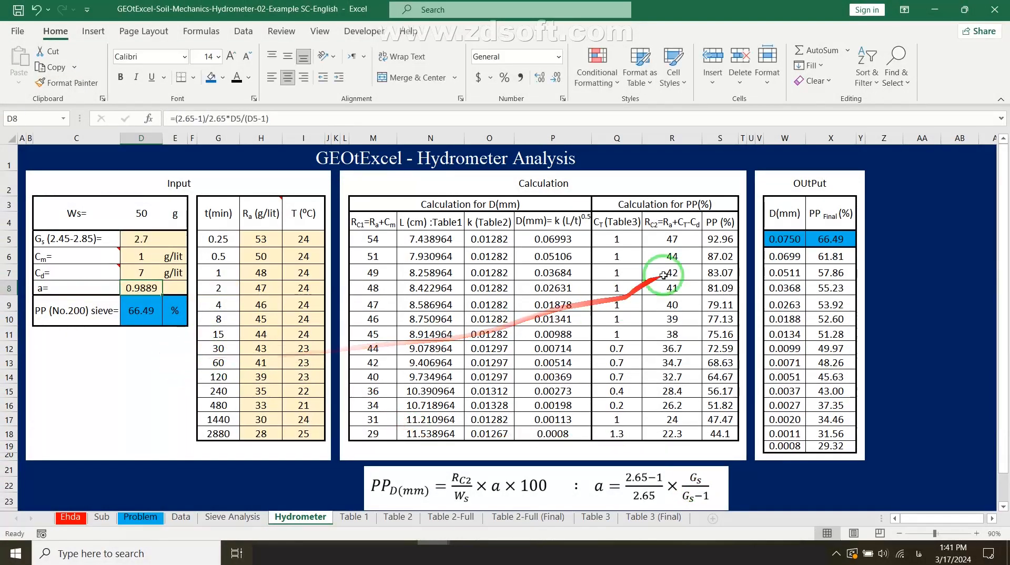
Make the Calculation heading in M2 of the Hydrometer sheet bold.
left_click(390, 184)
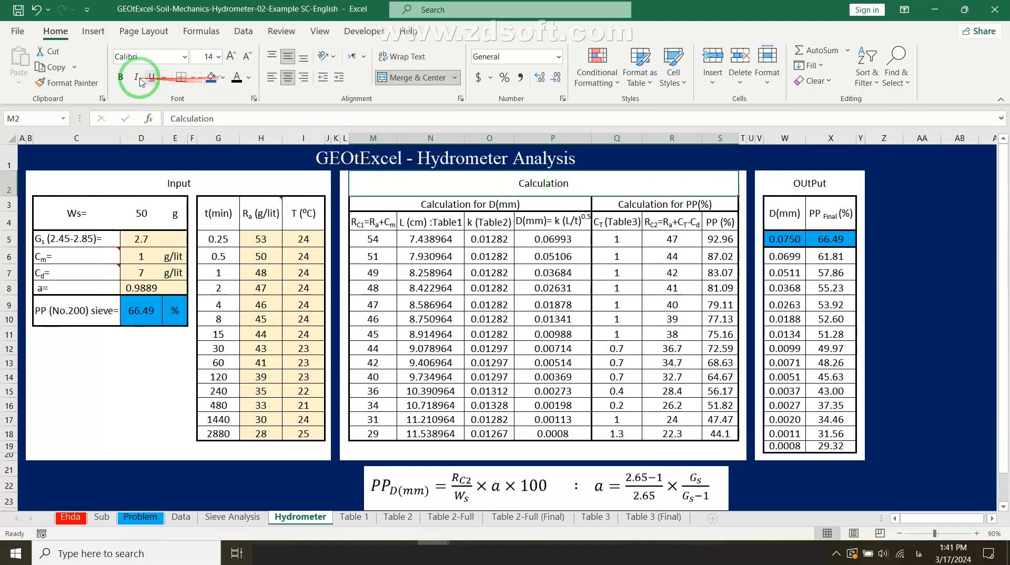
left_click(118, 78)
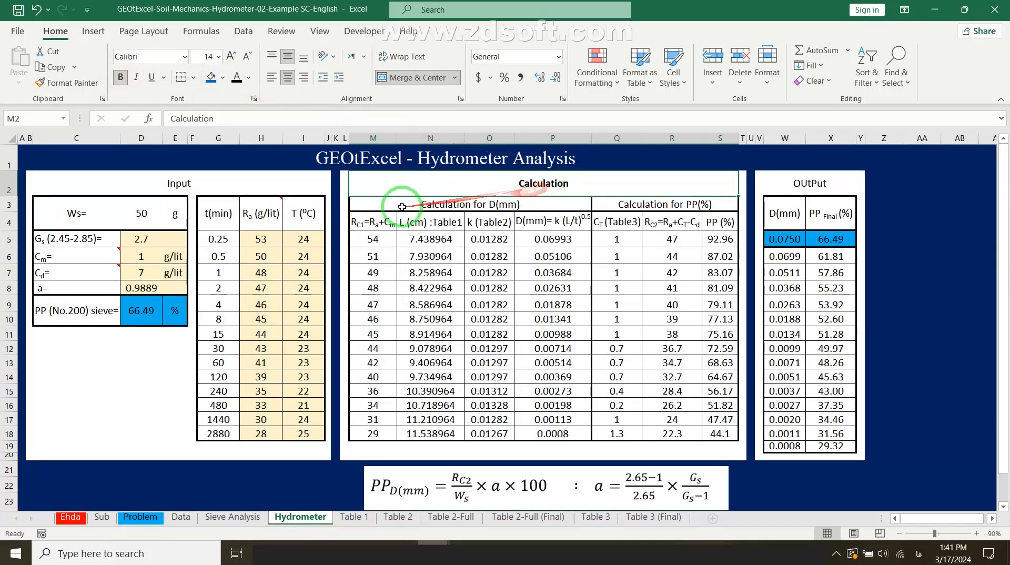
Review the D and PP calculation columns and compare the first output row, W5:X5, with the Sieve Analysis sheet's No. 200 percent passing.
left_click_drag(350, 204, 665, 434)
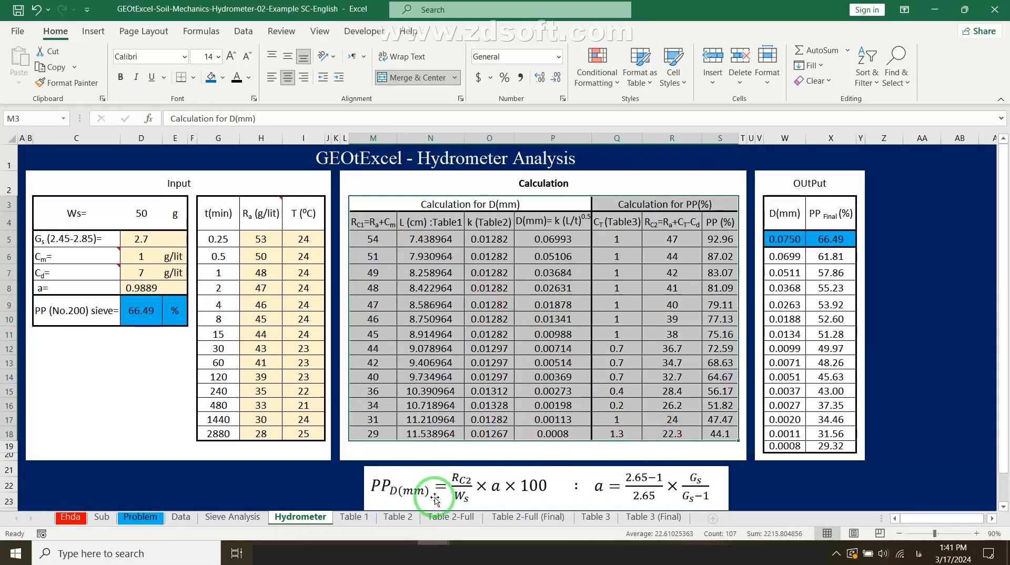
left_click_drag(719, 238, 723, 419)
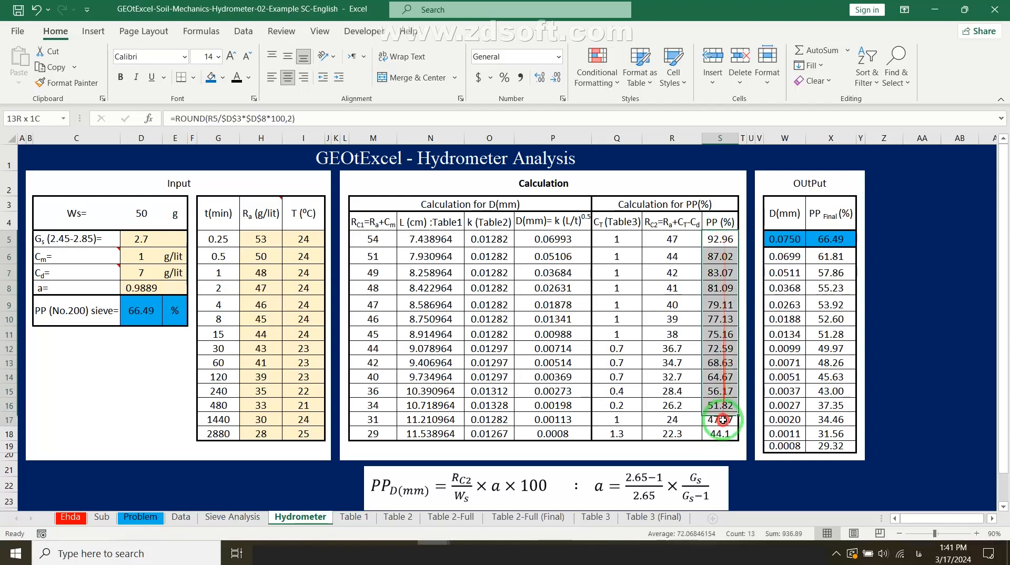
left_click(783, 240)
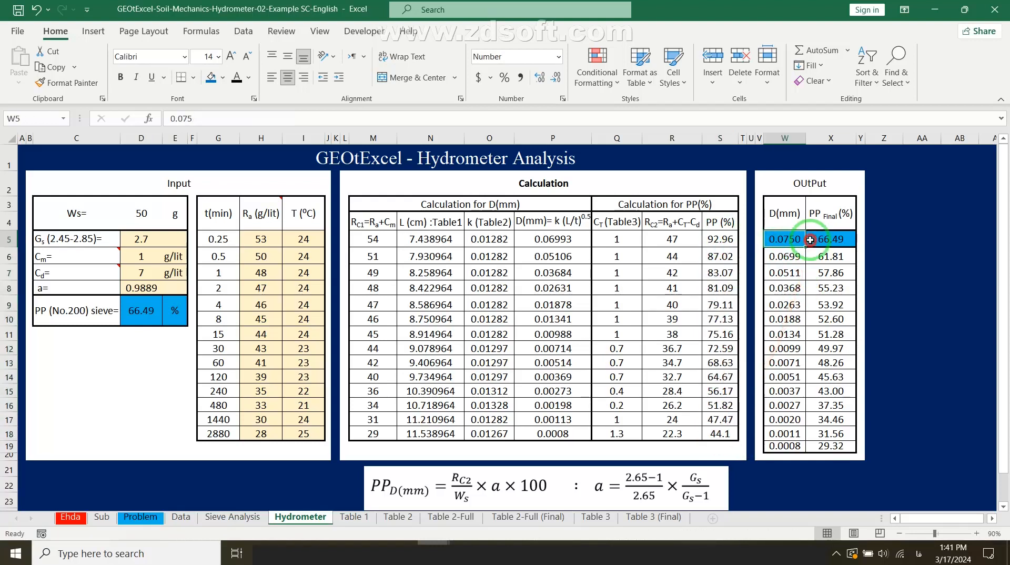
left_click_drag(810, 240, 836, 242)
left_click(291, 518)
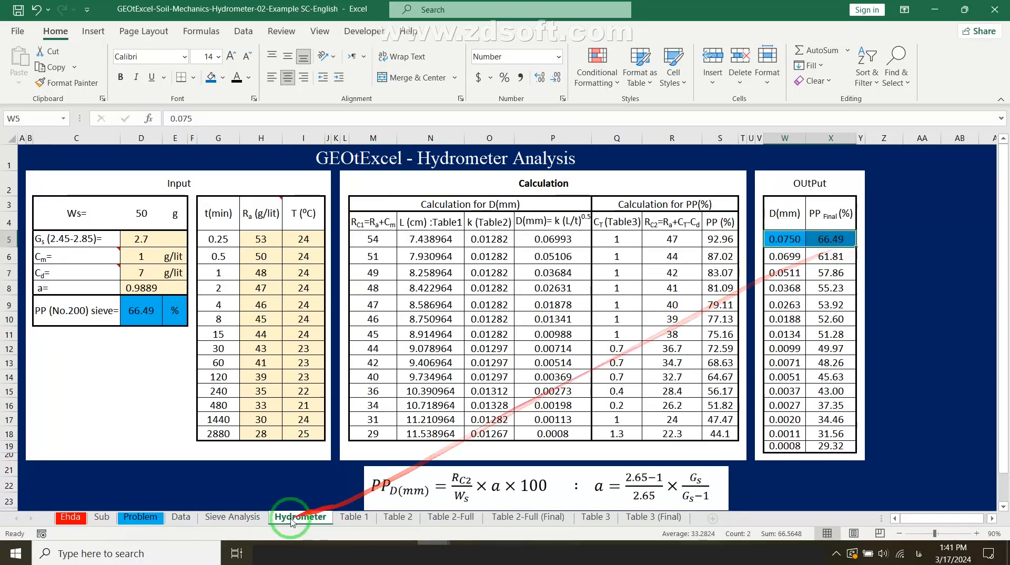
left_click(236, 517)
left_click(413, 355)
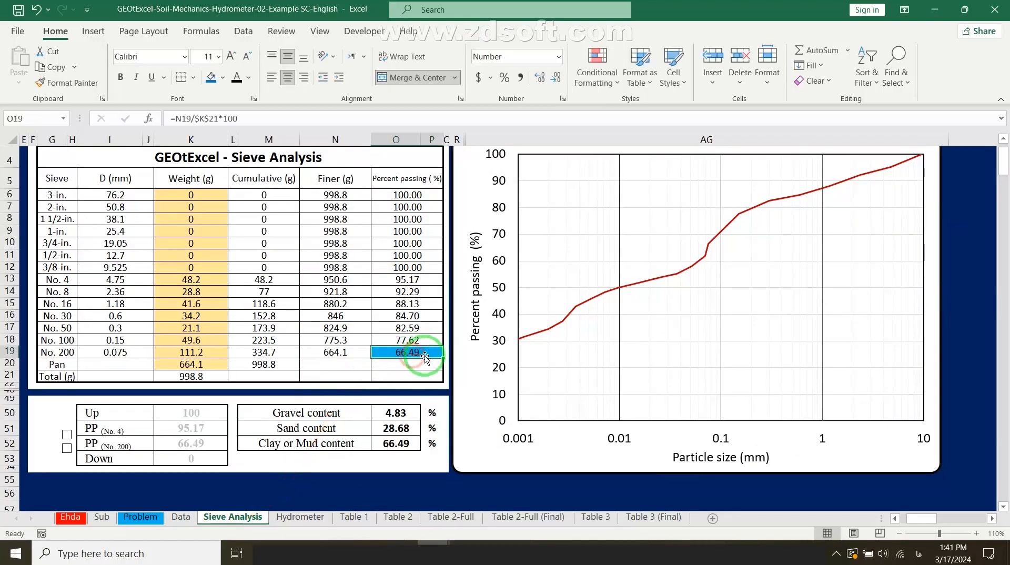
left_click(299, 517)
left_click_drag(791, 239, 828, 242)
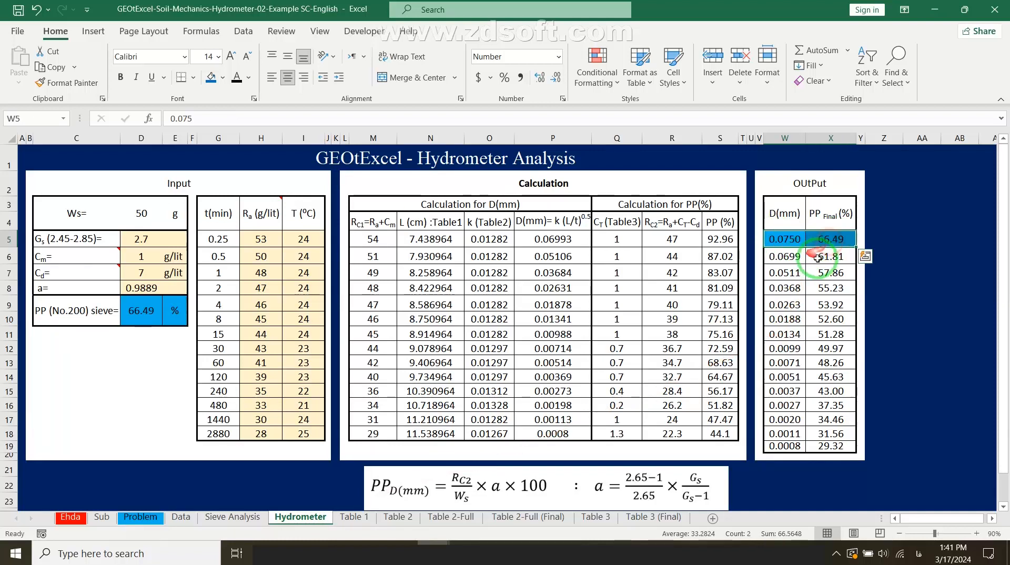
Compare the calculated PP column with the PP Final output and with the hydrometer curve on the Sieve Analysis chart.
left_click_drag(716, 239, 719, 435)
left_click_drag(830, 261, 836, 443)
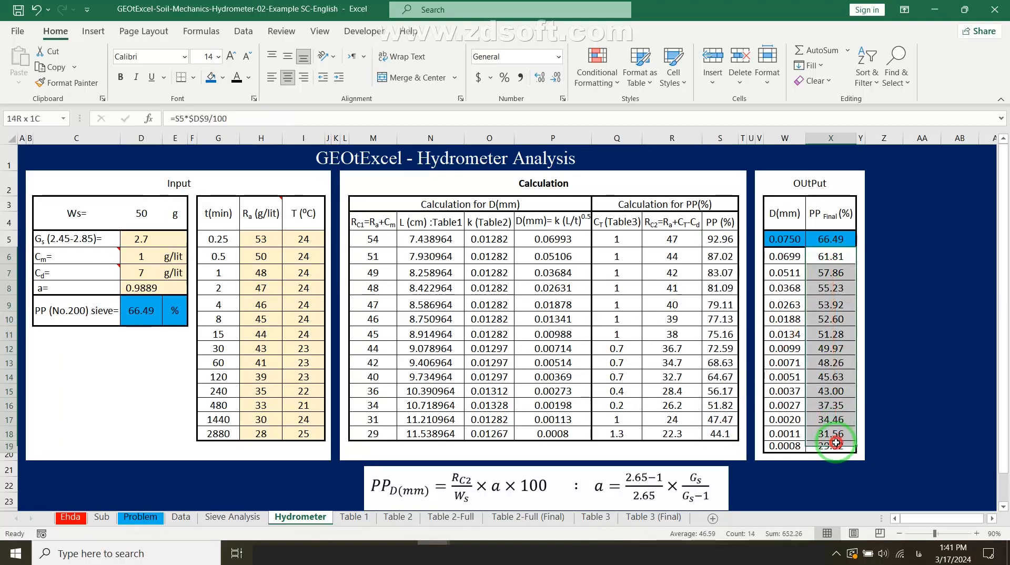
left_click_drag(844, 254, 827, 444)
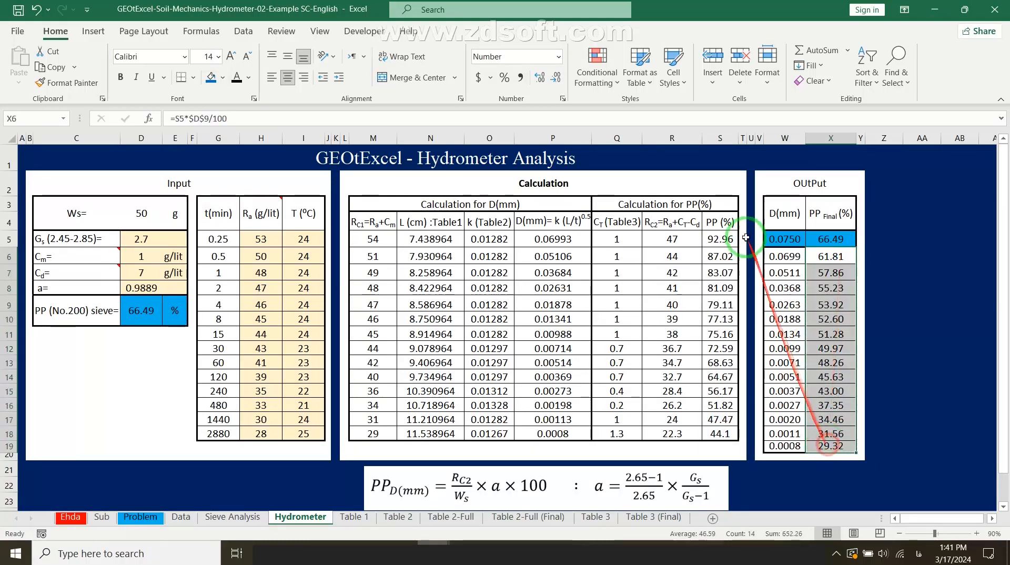
left_click_drag(719, 239, 715, 430)
left_click(811, 240)
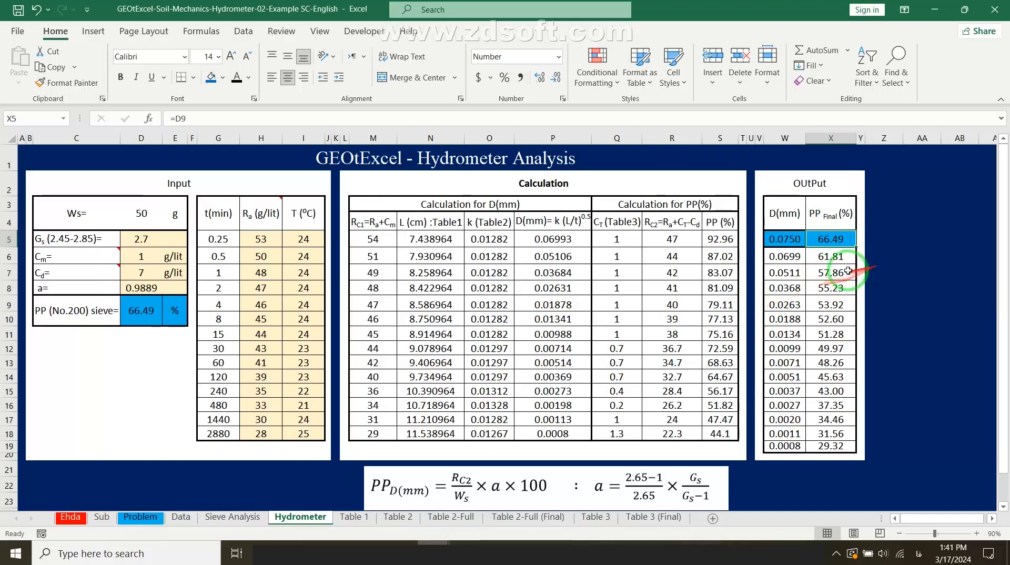
left_click(230, 518)
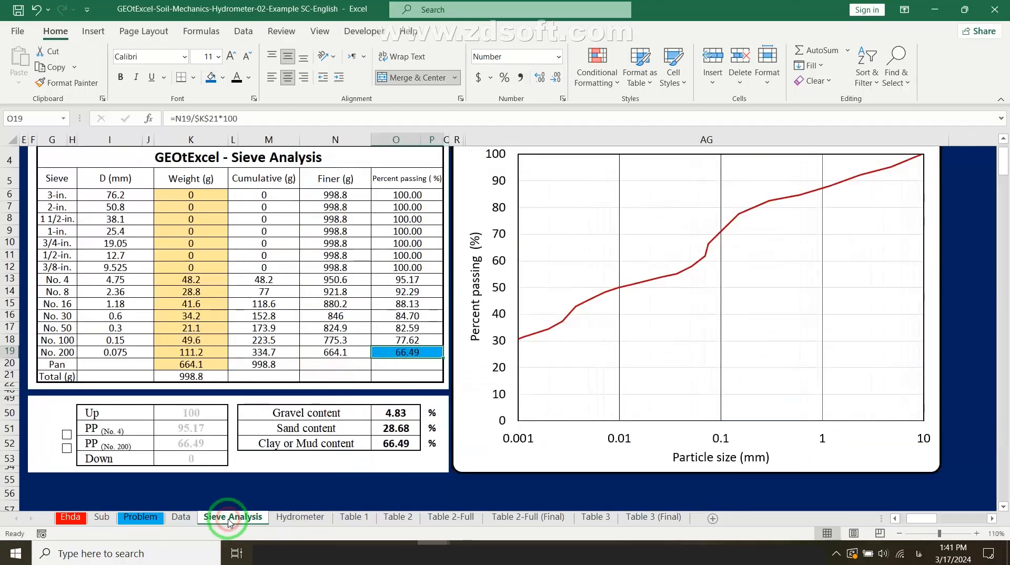
left_click(661, 277)
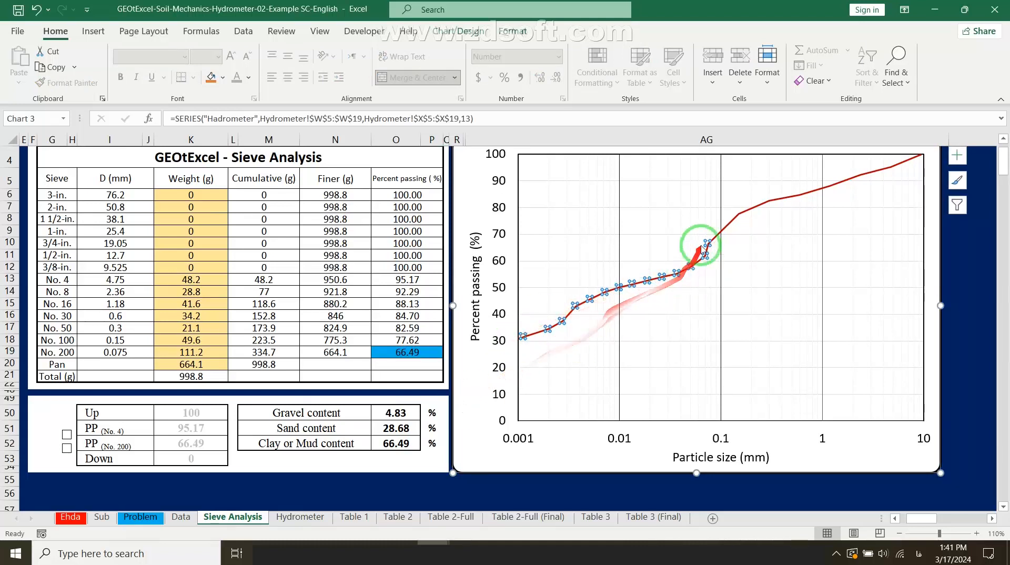
left_click(298, 517)
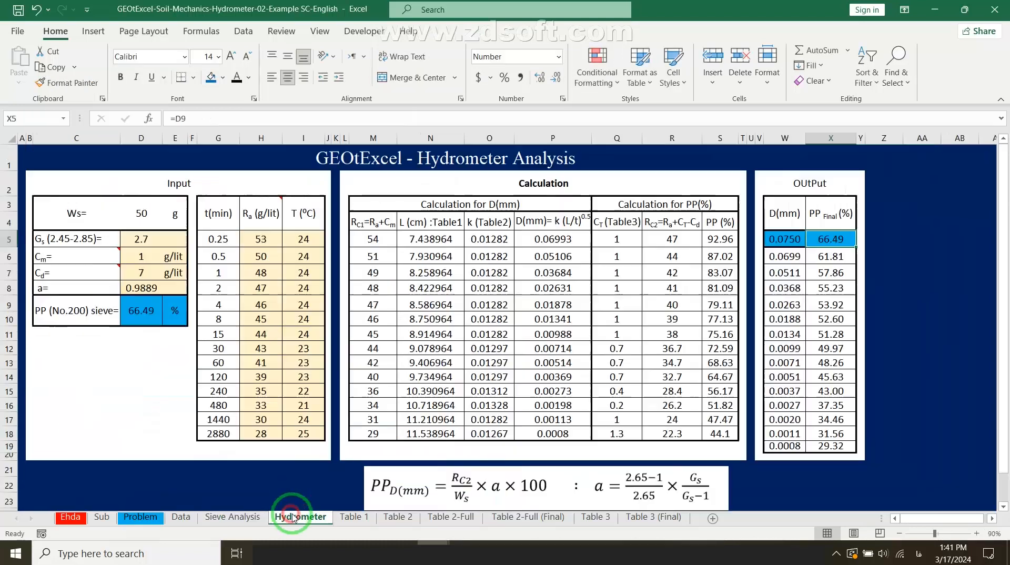
left_click(232, 517)
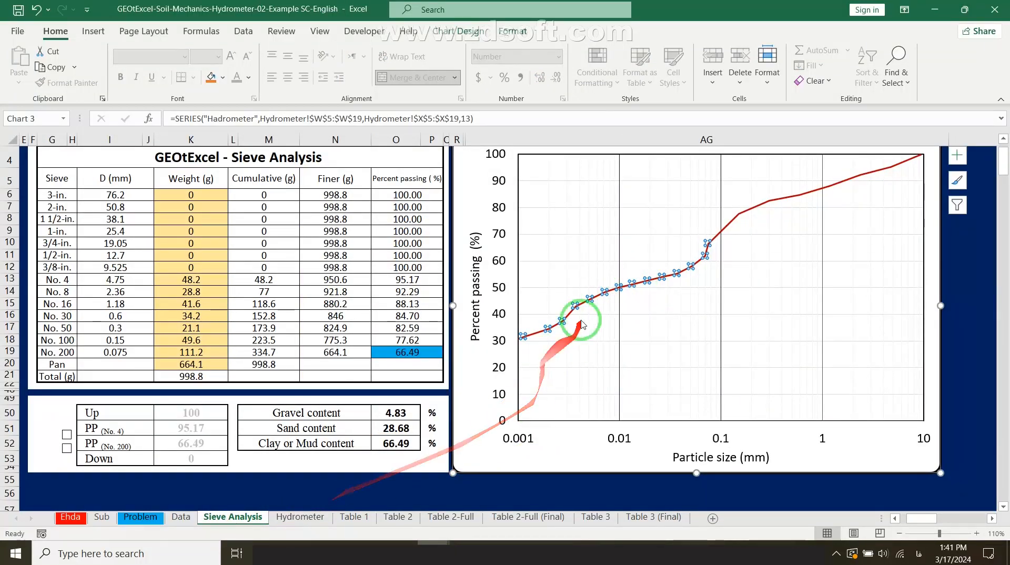
Examine the Hadrometer series in the chart's data source, checking its X and Y value ranges on the Hydrometer sheet.
right_click(581, 294)
left_click(610, 367)
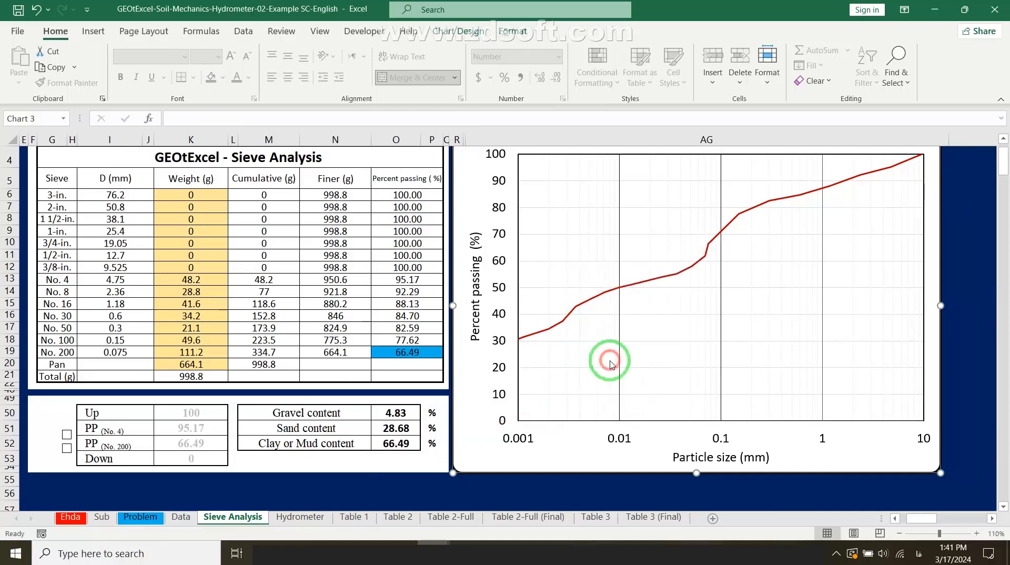
left_click_drag(459, 402, 459, 434)
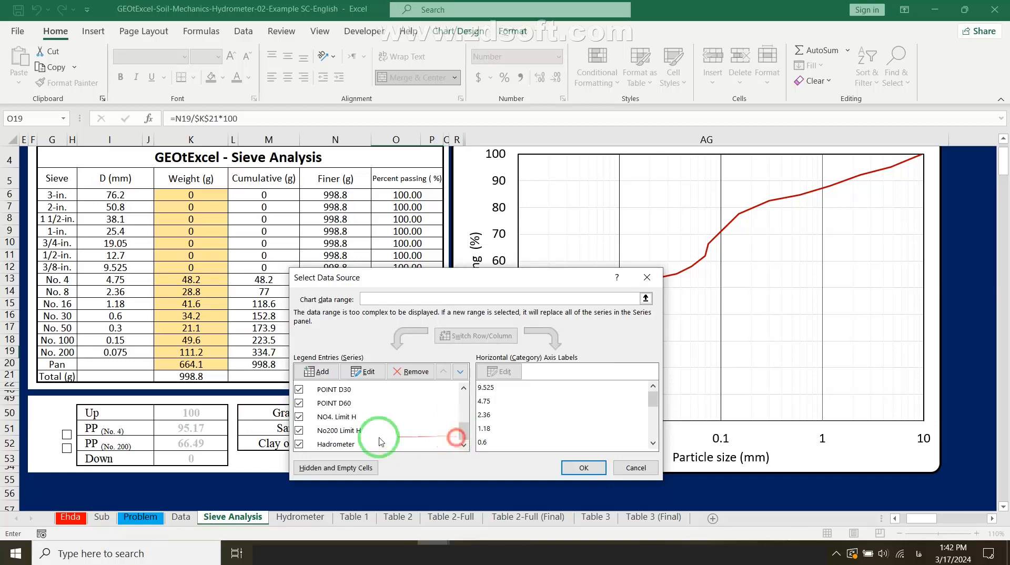
left_click(347, 444)
left_click(373, 372)
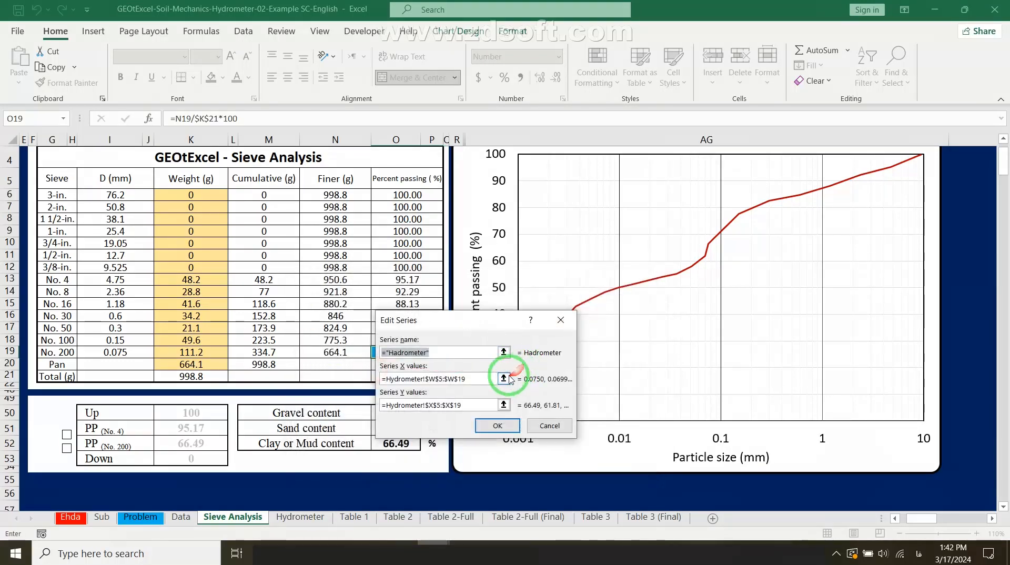
left_click(505, 378)
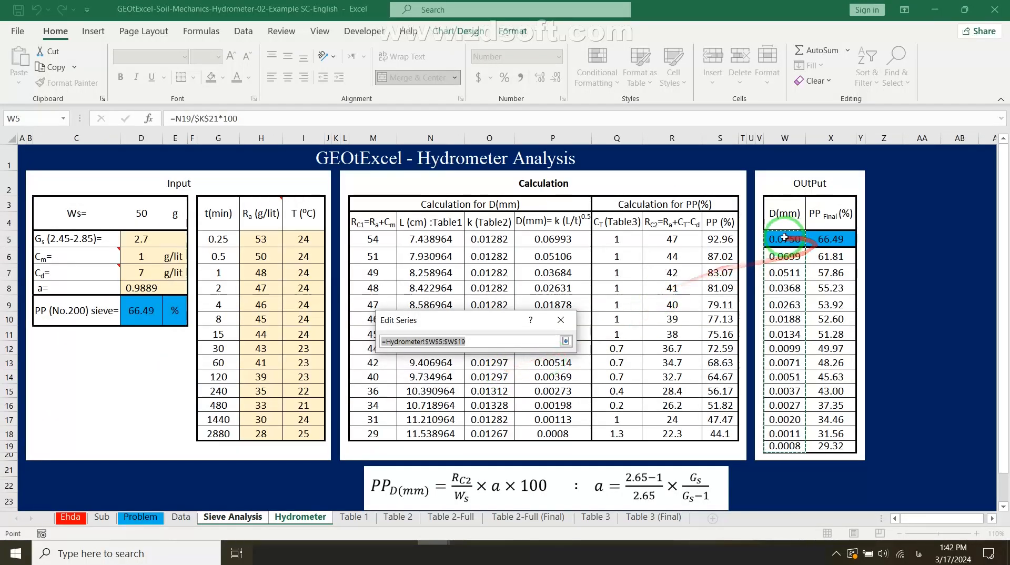
left_click(565, 342)
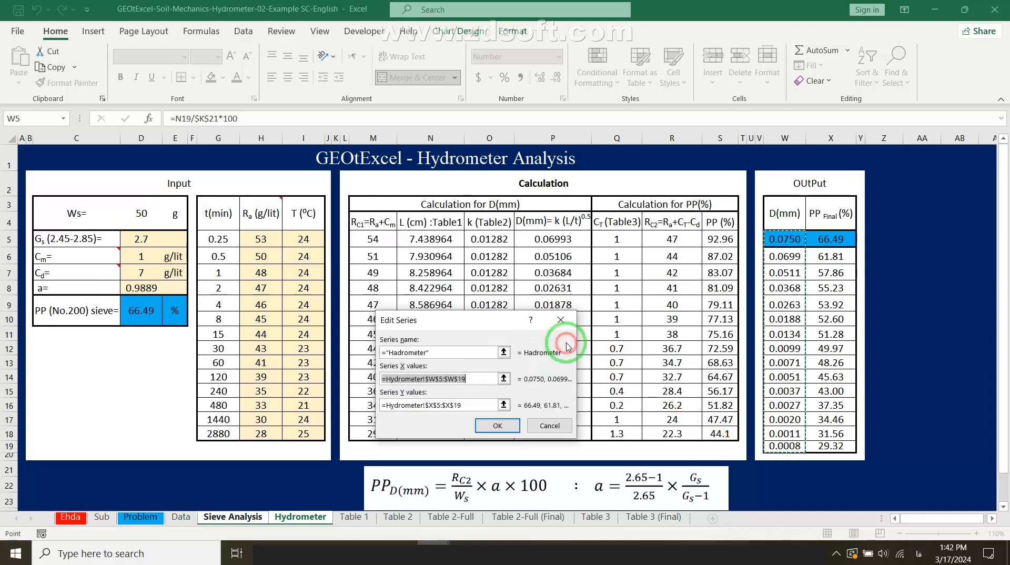
left_click(504, 405)
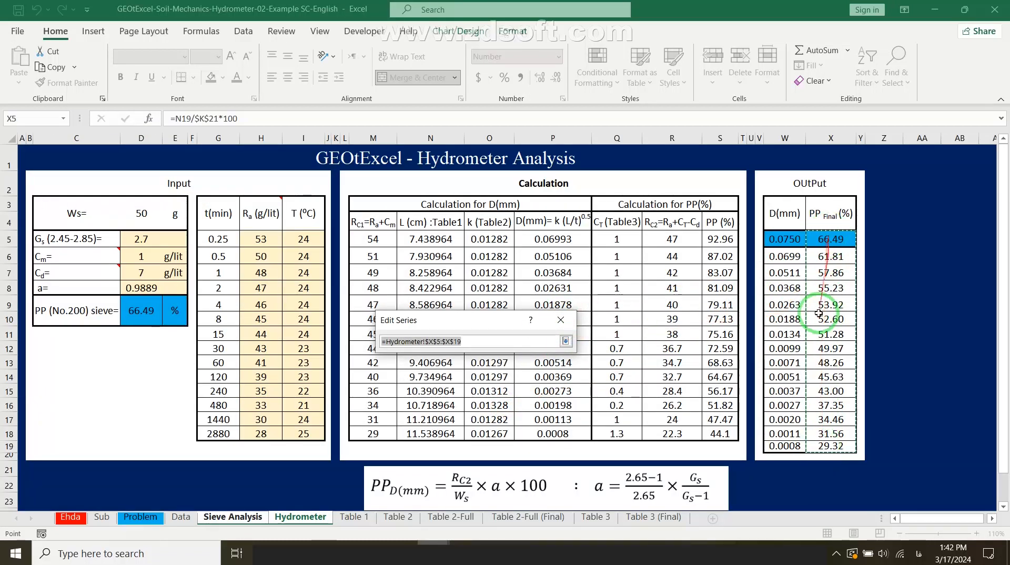
left_click(565, 341)
left_click(541, 423)
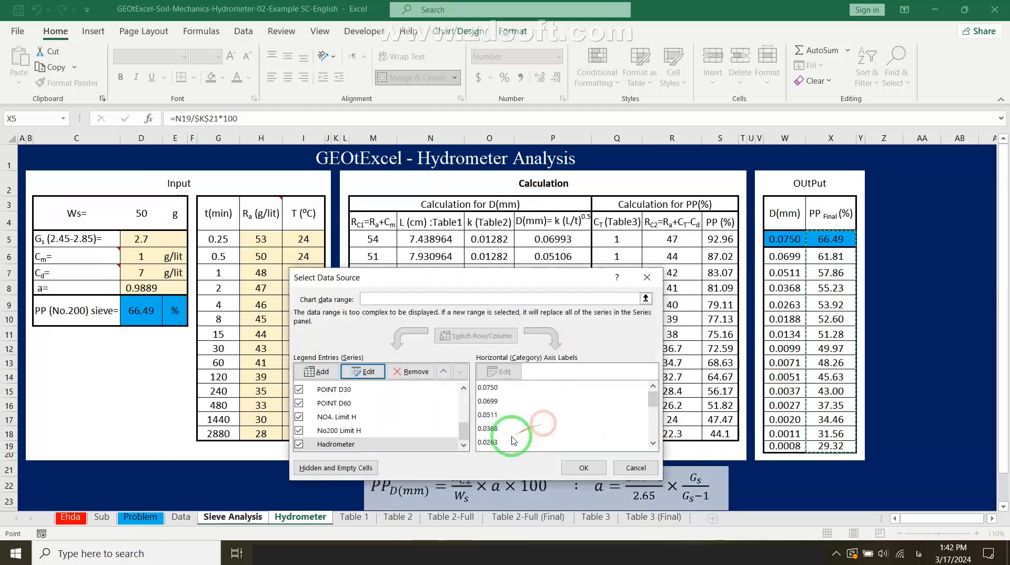
left_click(583, 467)
Check which chart curves belong to the Sieve and Hadrometer series, and delete the Hadrometer series from the chart.
left_click(657, 278)
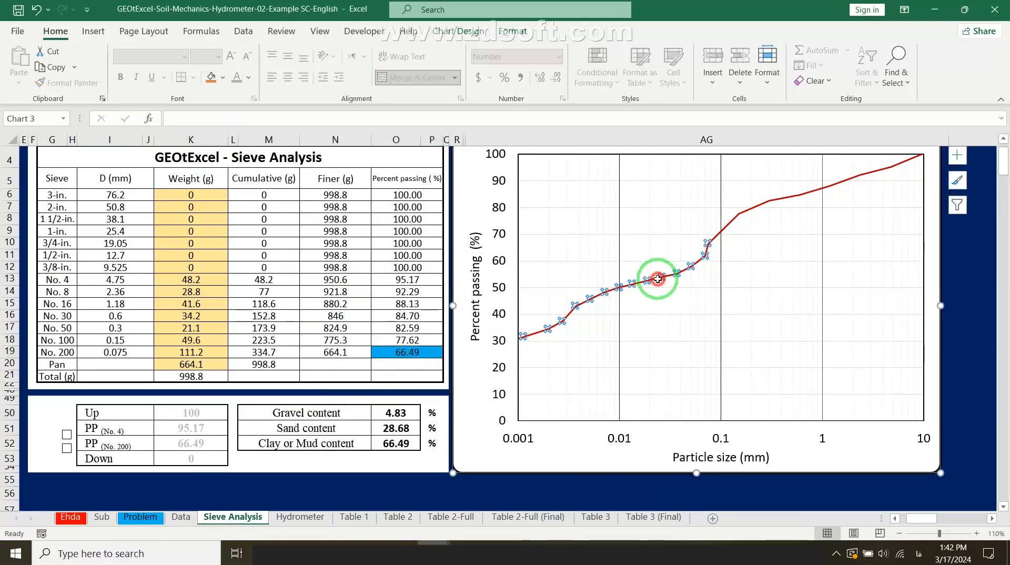
left_click(750, 213)
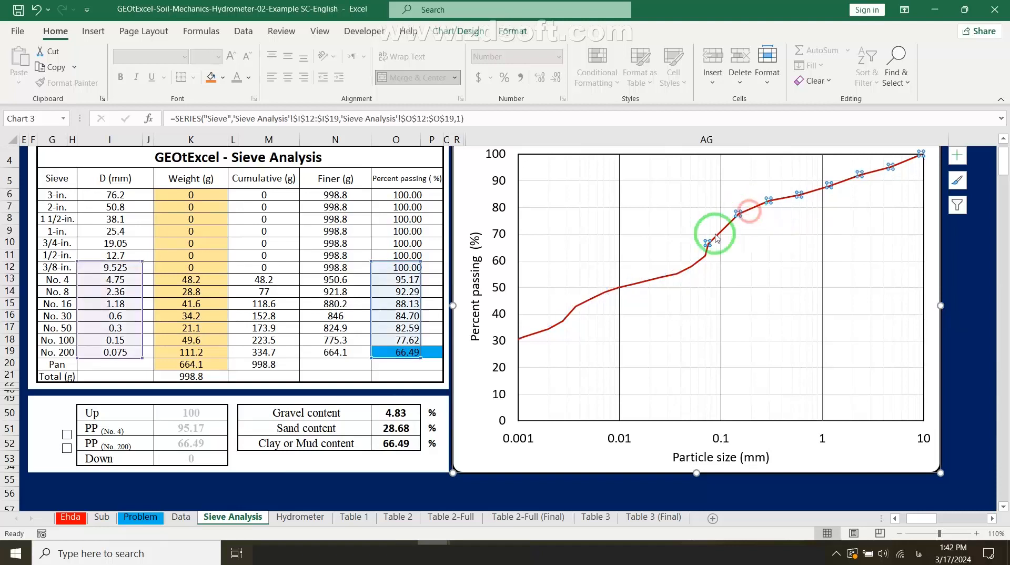
left_click(684, 270)
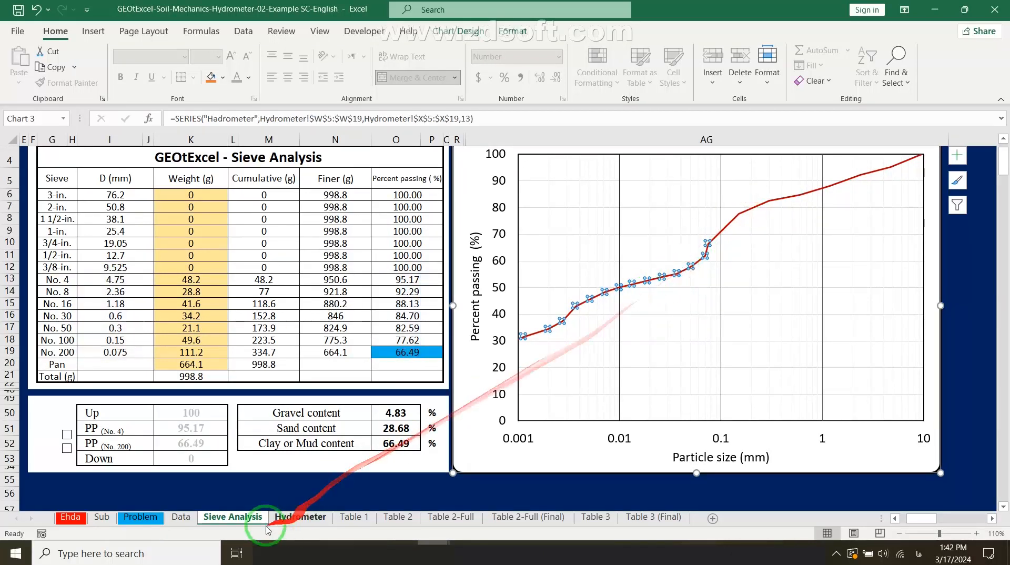
left_click(292, 518)
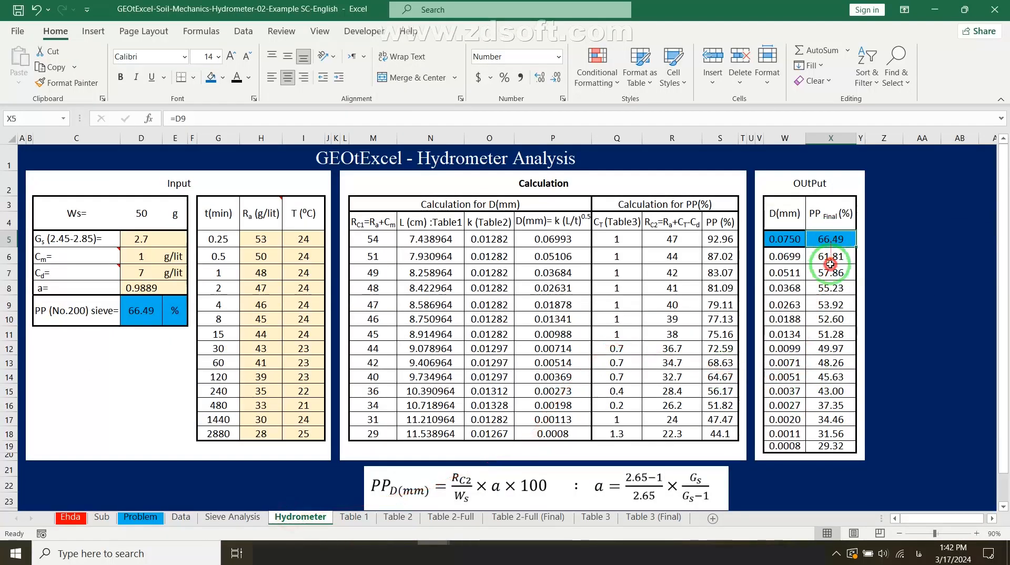
left_click(226, 517)
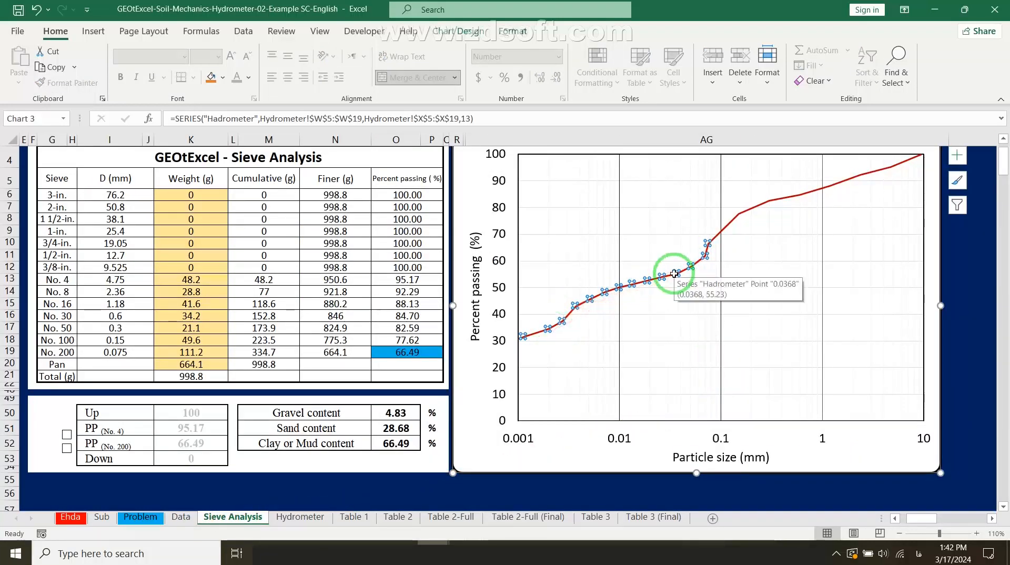
key("Delete")
Add a chart series named Hyydrometer with X values from W5:W19 of the Hydrometer sheet.
right_click(630, 202)
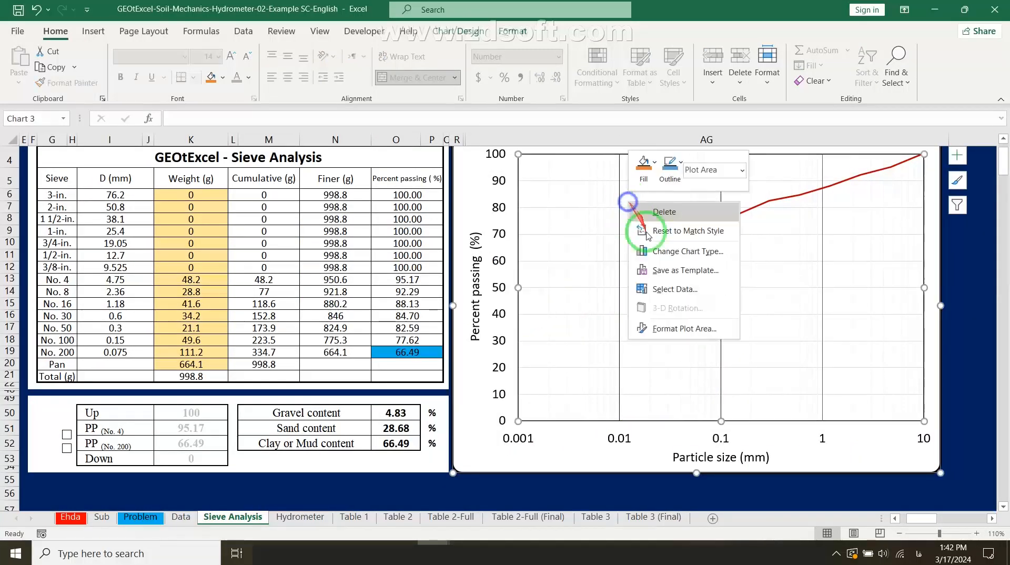
left_click(675, 288)
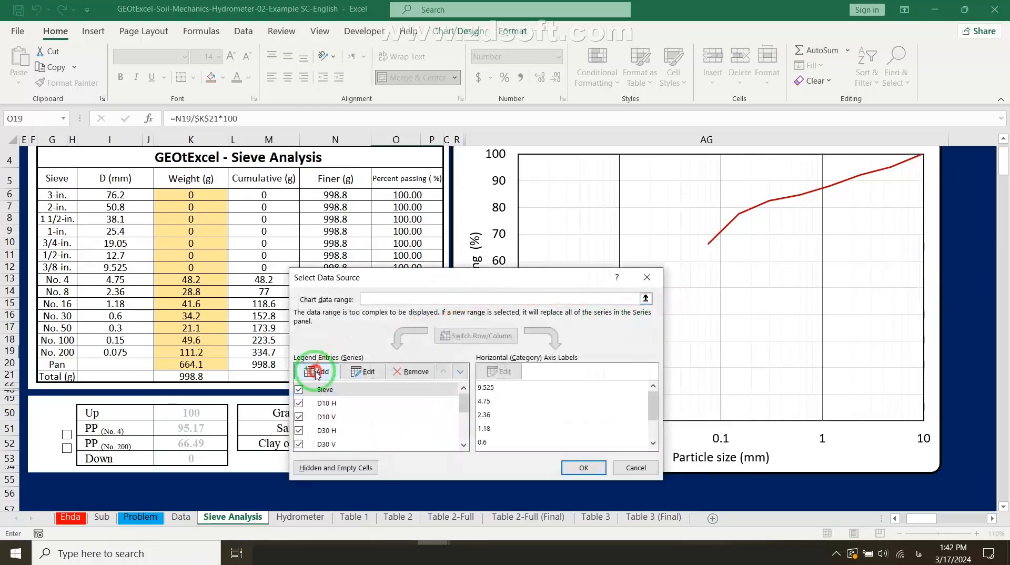
left_click(368, 401)
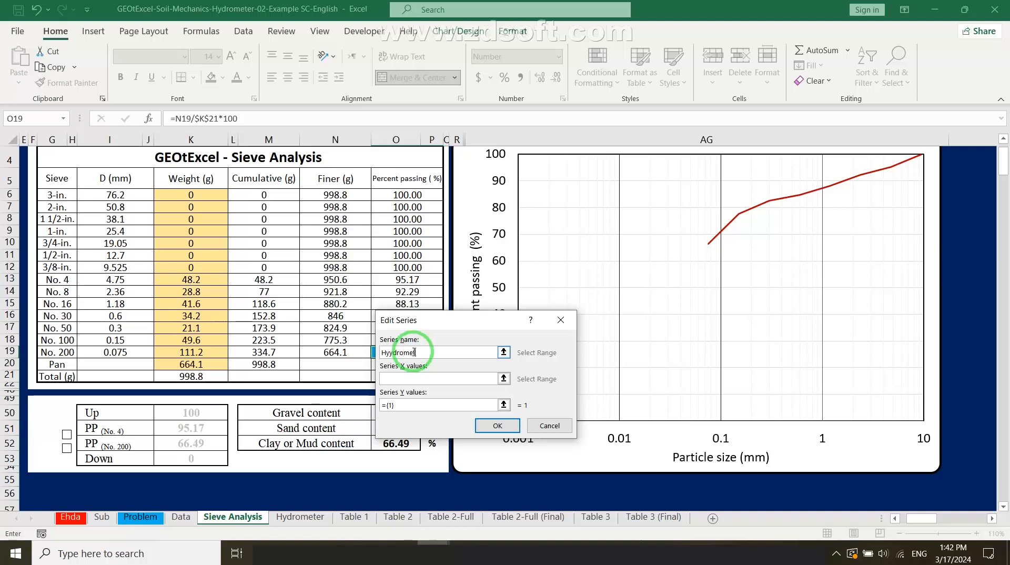
left_click(504, 378)
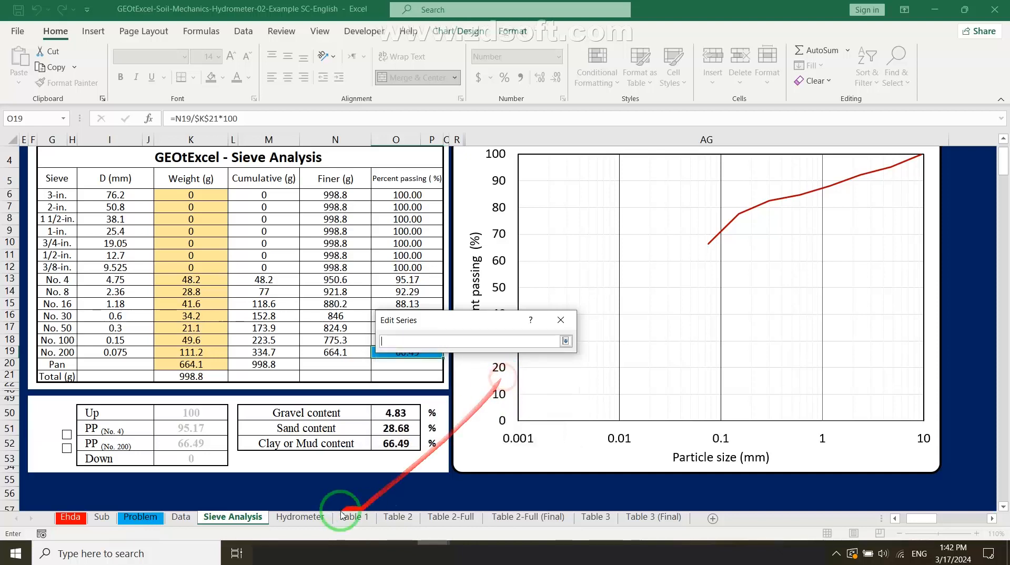
left_click(300, 516)
left_click_drag(794, 238, 784, 444)
left_click(566, 341)
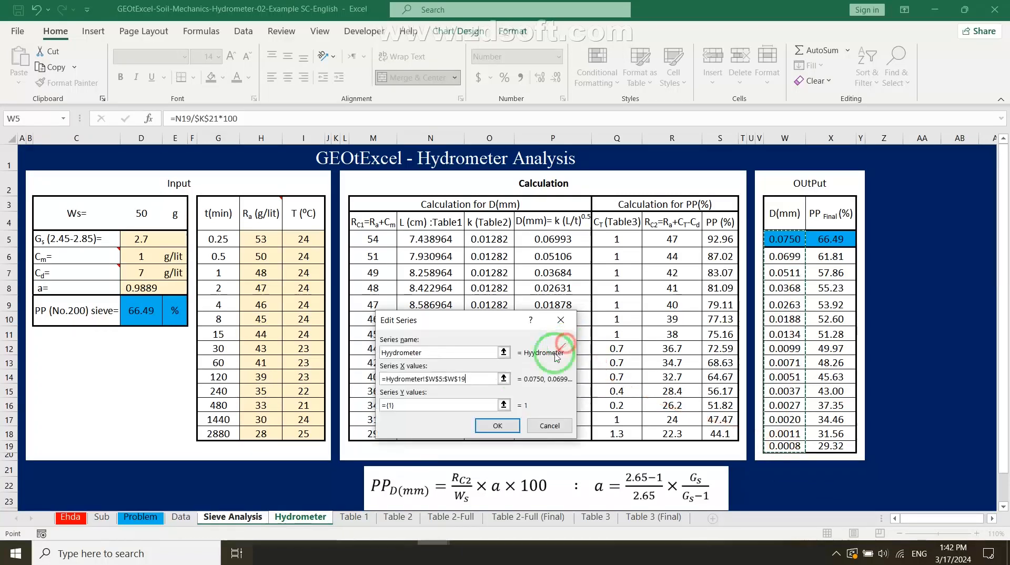
Set the new series' Y values to X5:X19 of the Hydrometer sheet, apply the data source and select the curve.
left_click(503, 405)
left_click_drag(831, 239, 830, 446)
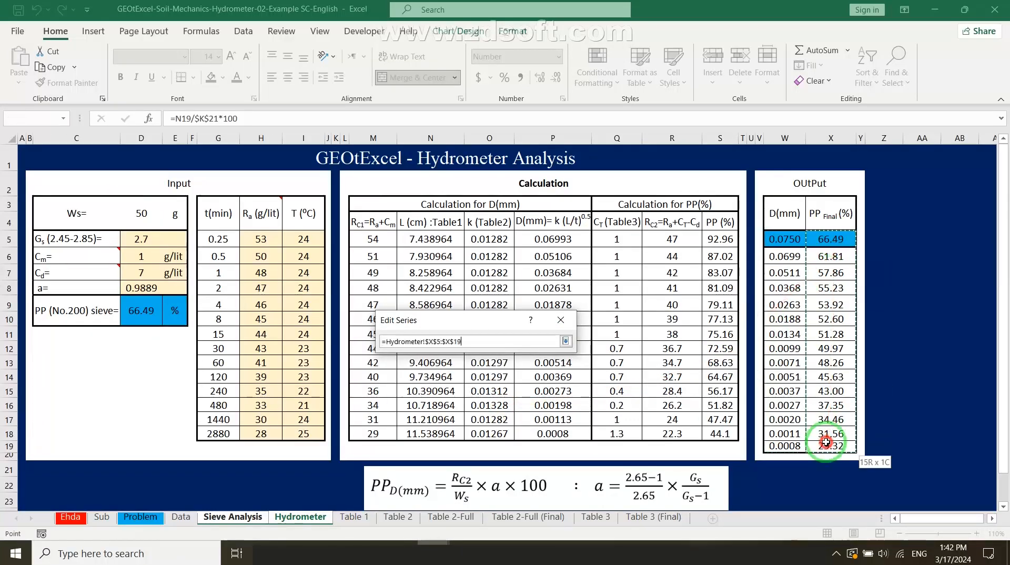
left_click(565, 341)
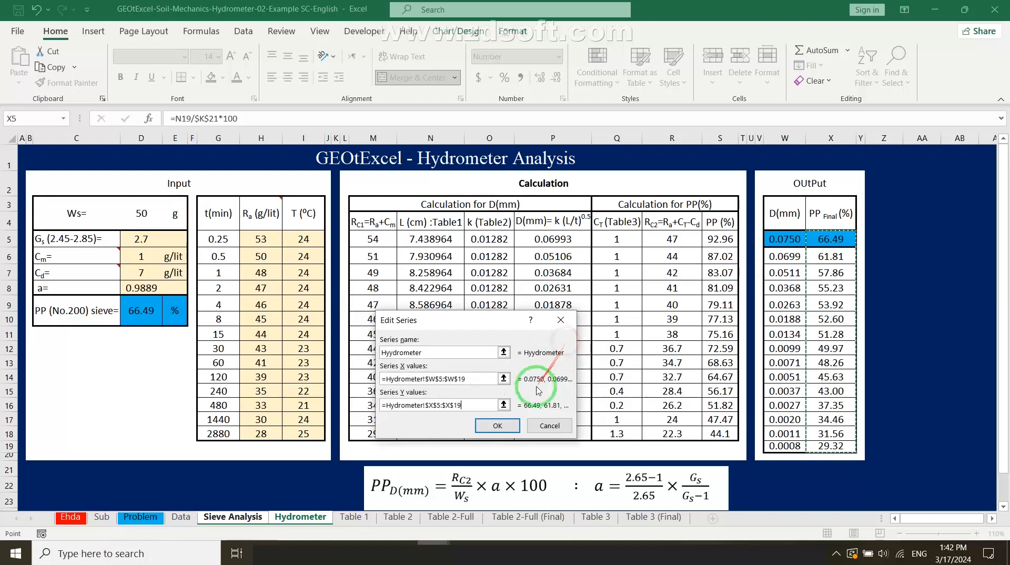
left_click(509, 431)
left_click_drag(638, 273, 404, 219)
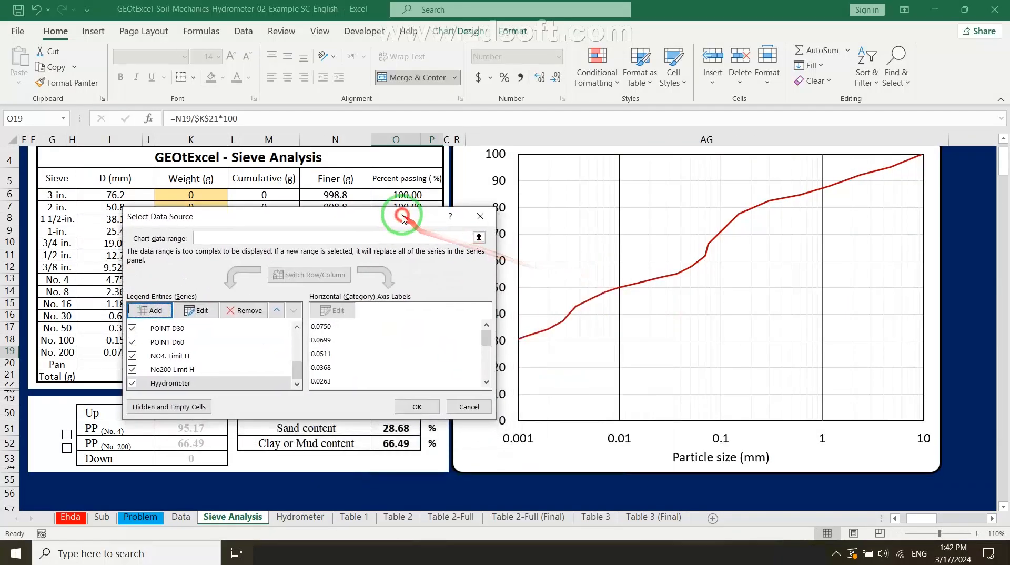
left_click(417, 407)
left_click(585, 304)
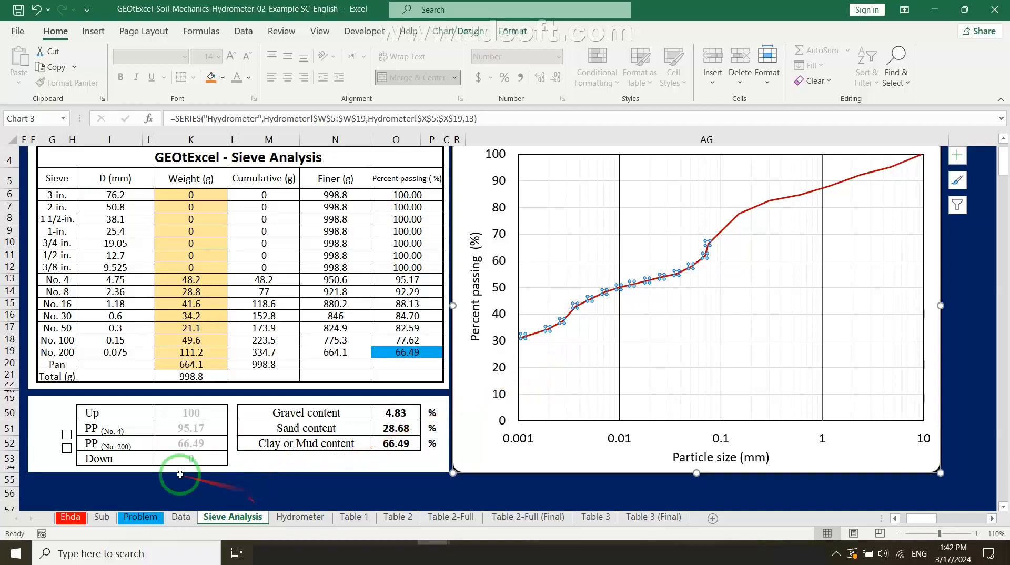
Turn on the No. 200 percent-passing limit line in the grain-size chart.
left_click(67, 448)
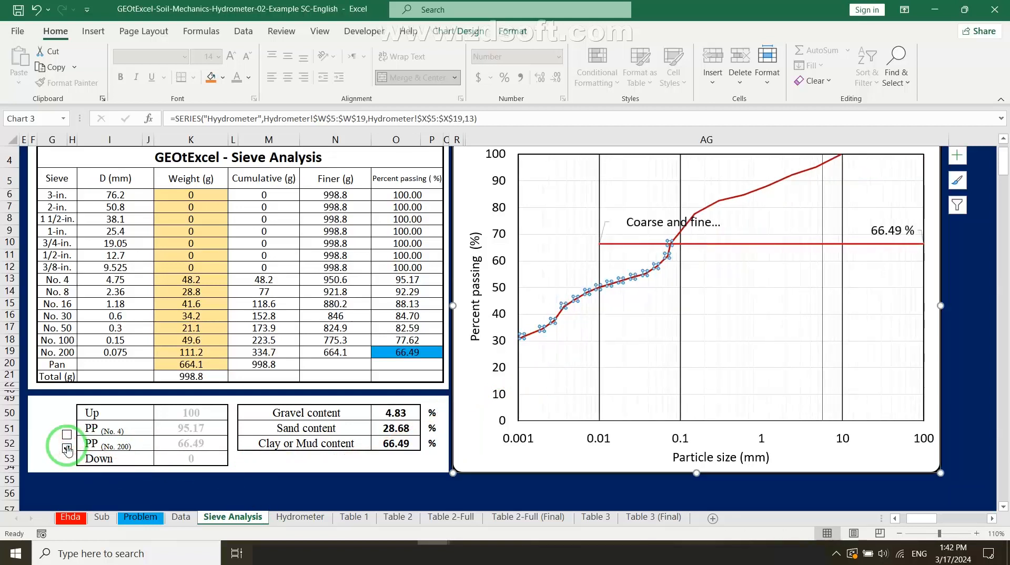
Turn off the No. 200 percent-passing limit line in the grain-size chart.
left_click(67, 448)
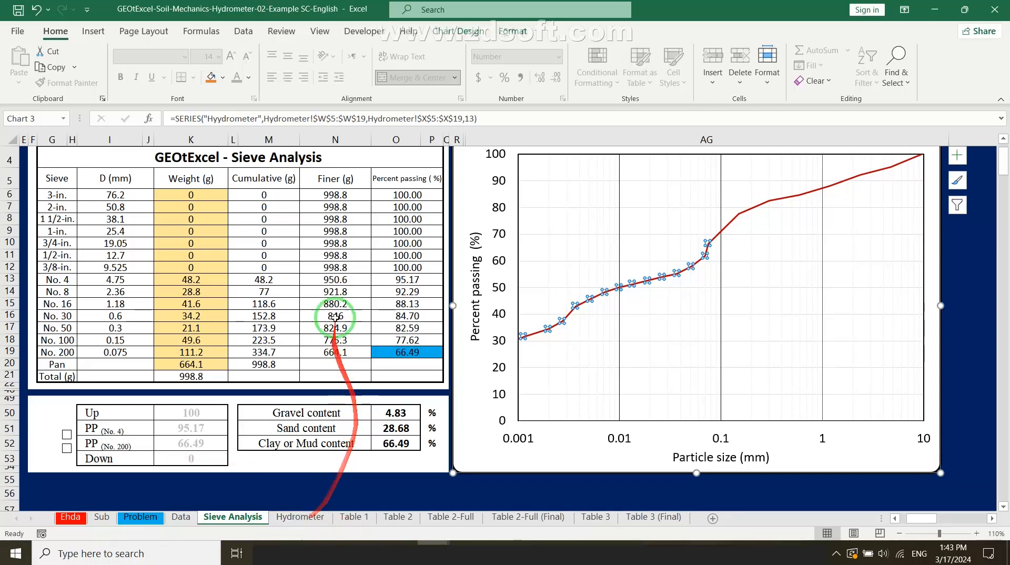
Examine the RC1 column and the effective depth L column with its Table 1 source on the Hydrometer sheet.
left_click(300, 516)
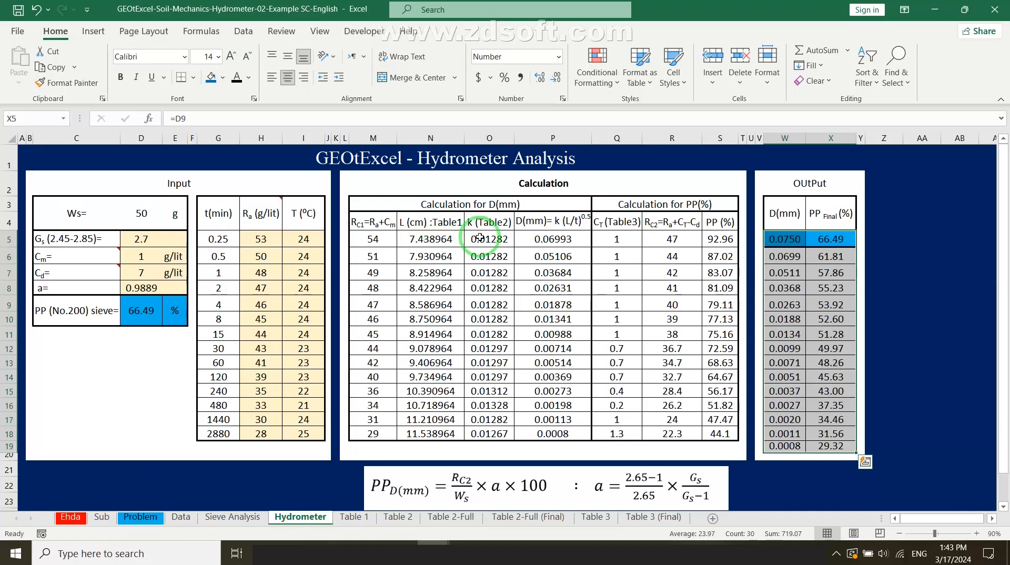
left_click_drag(378, 224, 369, 419)
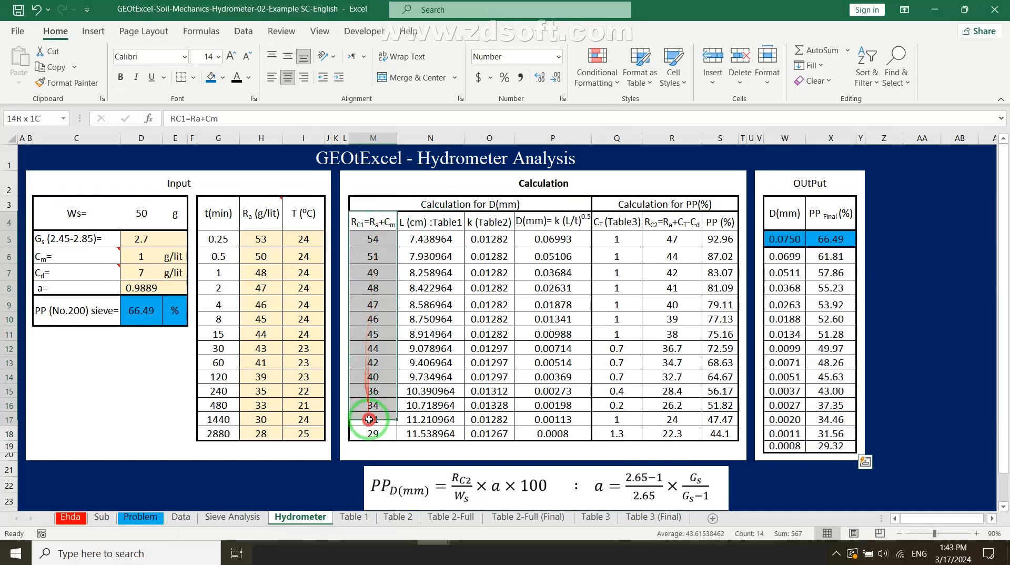
left_click(437, 217)
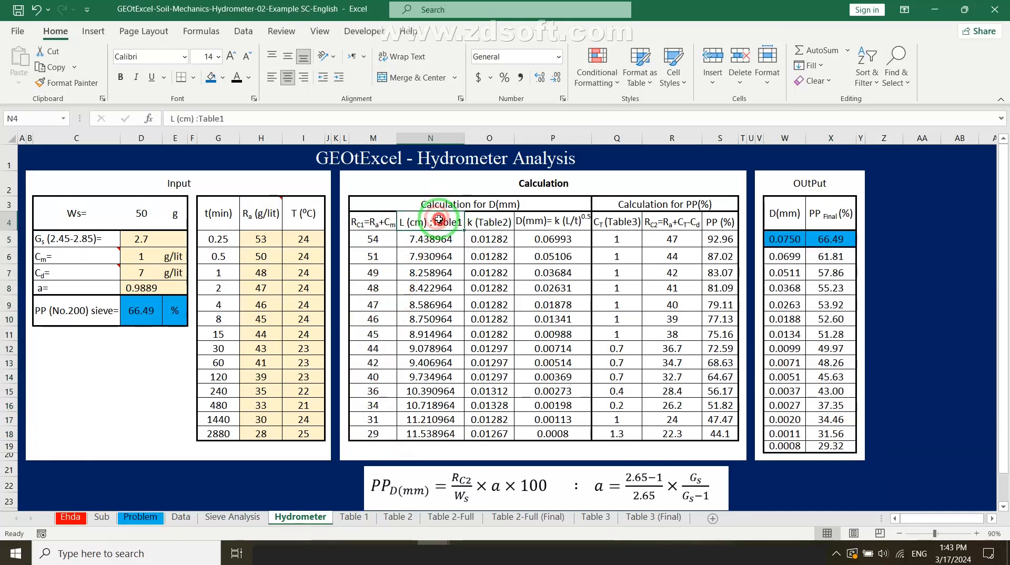
double_click(438, 219)
left_click_drag(473, 220, 428, 220)
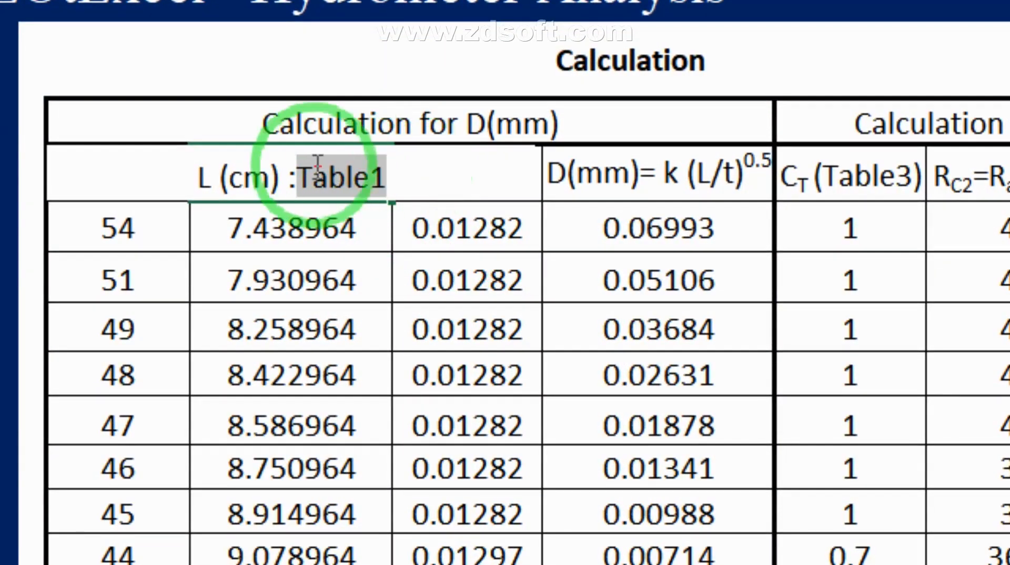
left_click(227, 262)
left_click_drag(268, 228, 300, 564)
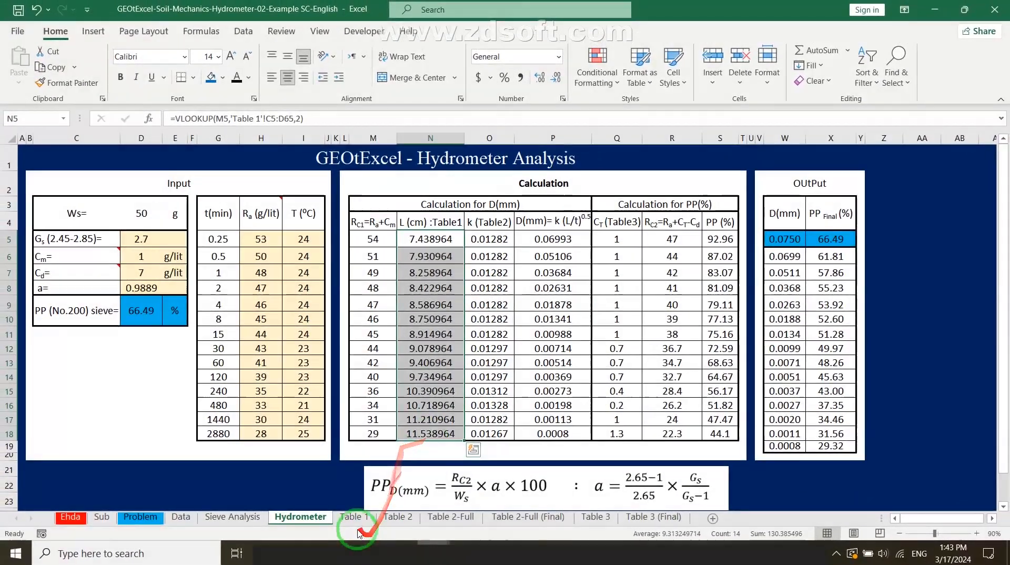
Read through the 152H effective-depth lookup values on the Table 1 sheet.
left_click(360, 518)
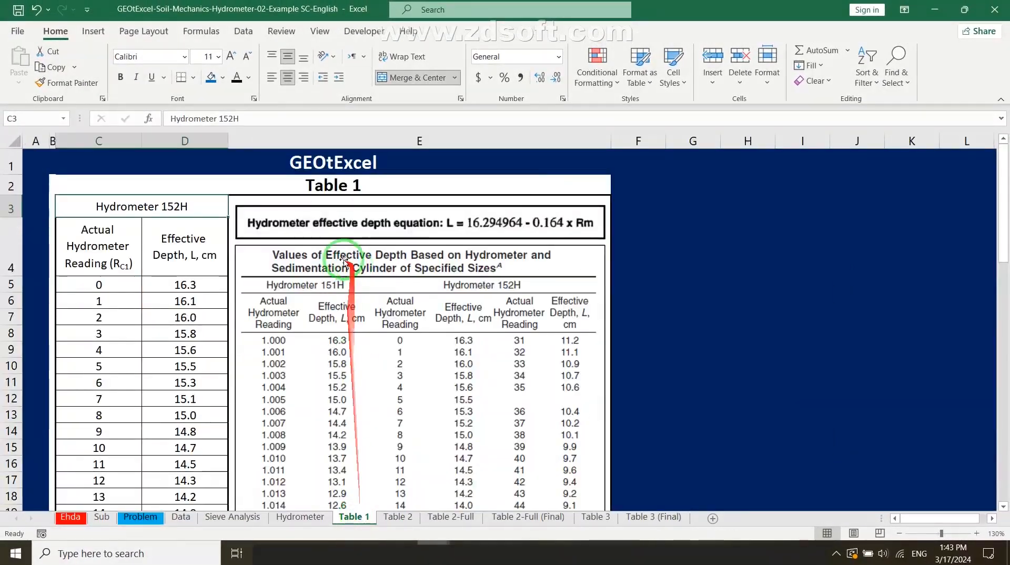
scroll(168, 338, "down", 12)
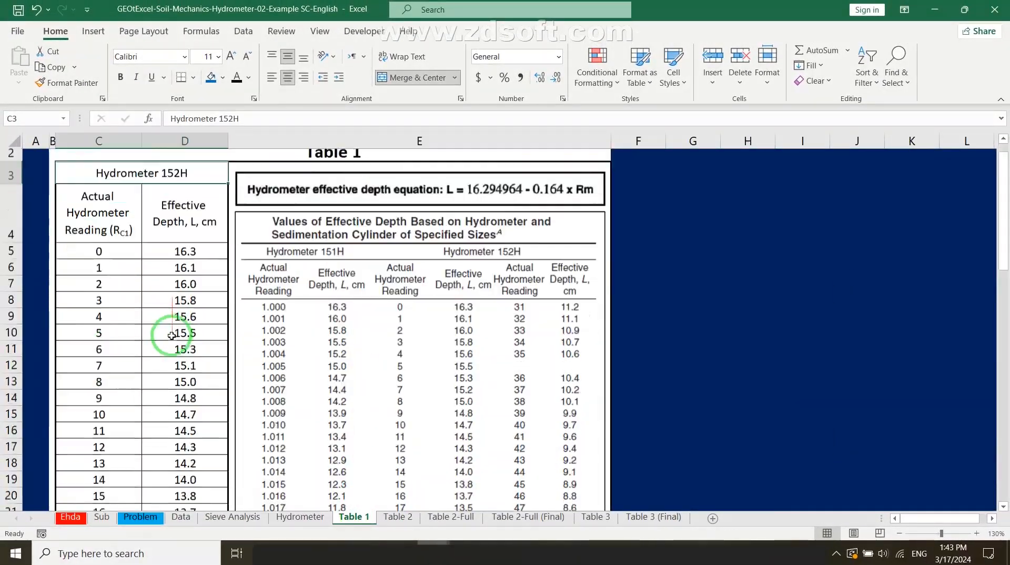
scroll(167, 338, "down", 6)
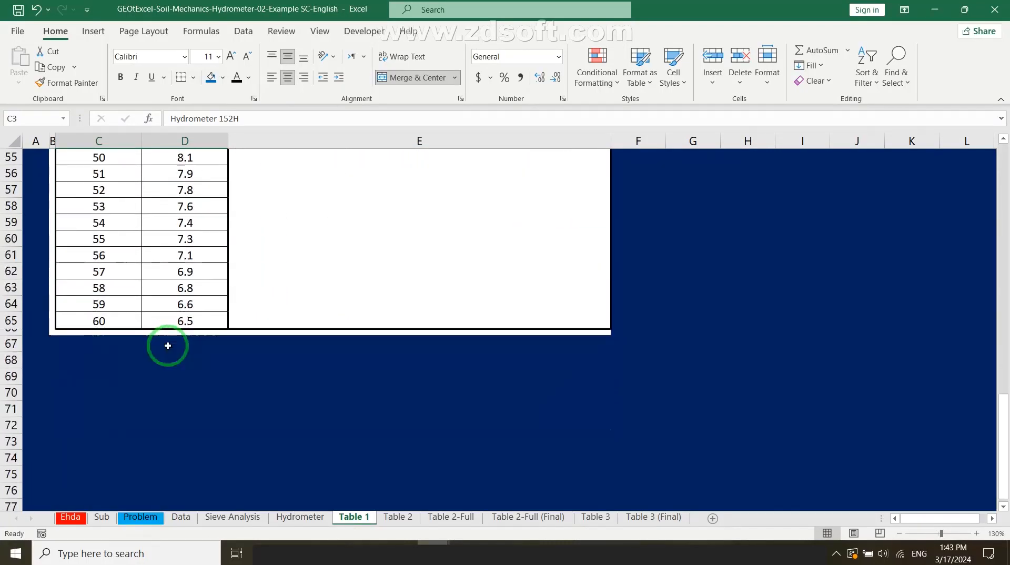
scroll(166, 342, "up", 18)
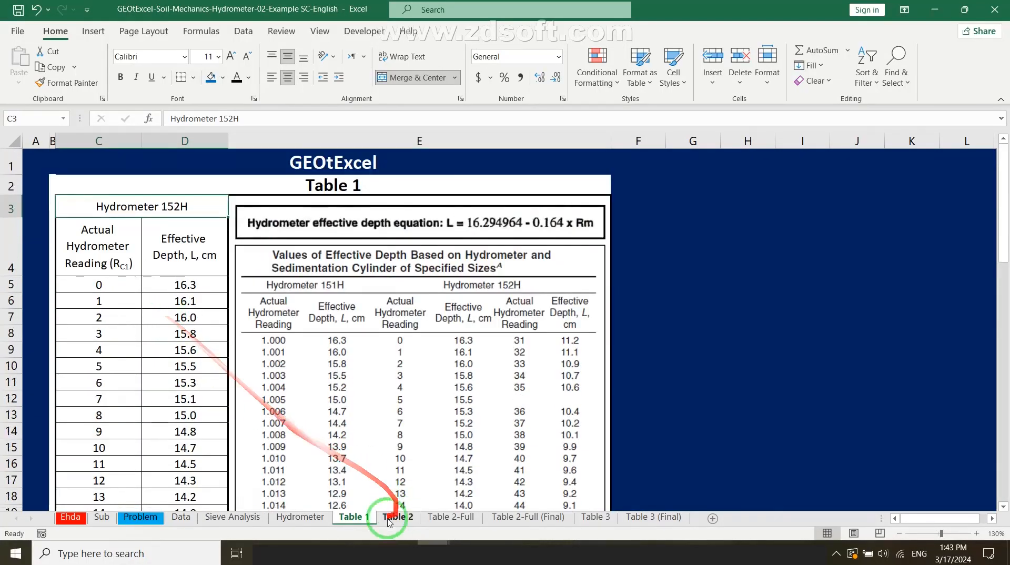
Return to the Hydrometer sheet and examine the k column and its Table 2 reference.
left_click(309, 519)
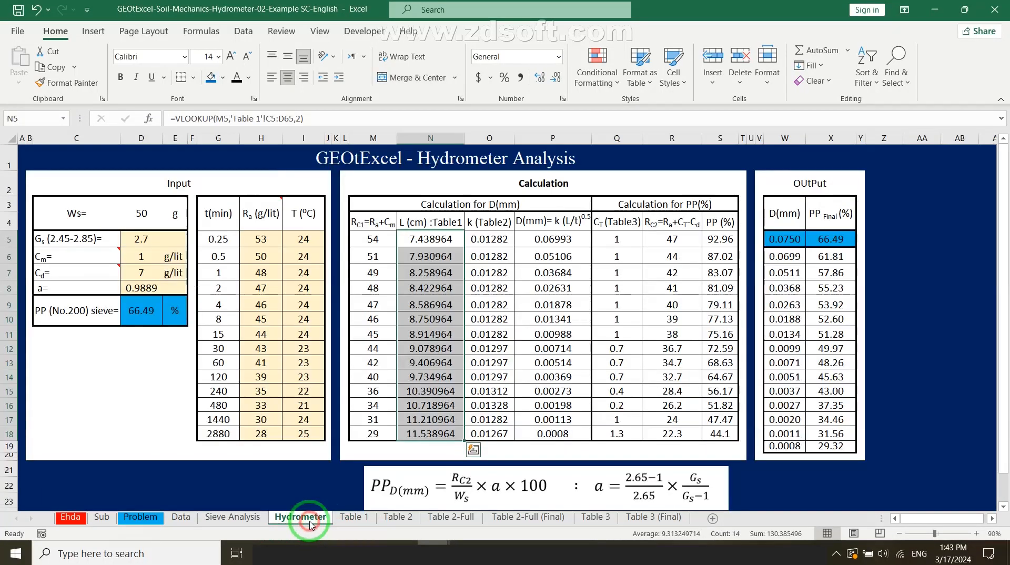
left_click(487, 224)
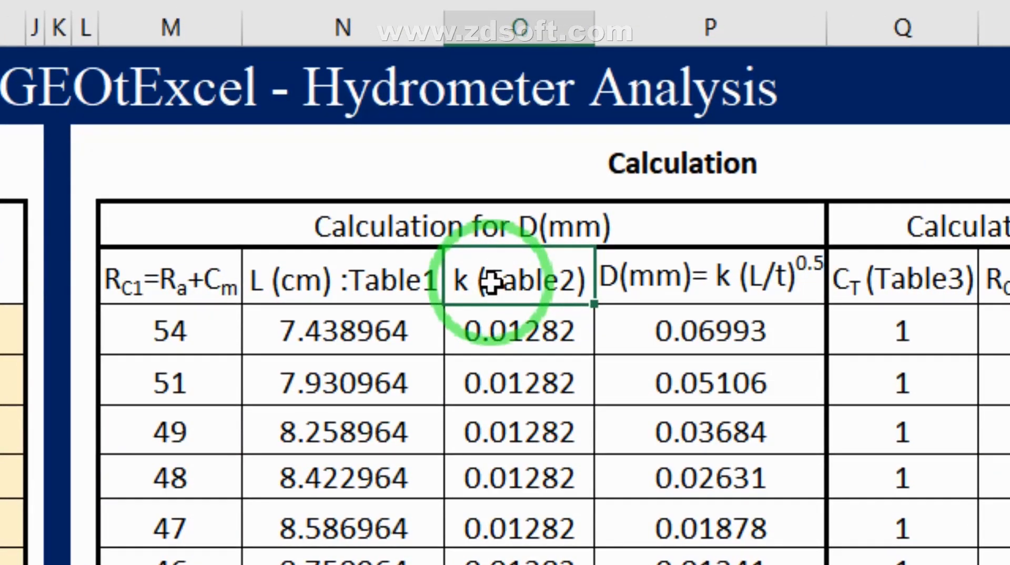
double_click(483, 222)
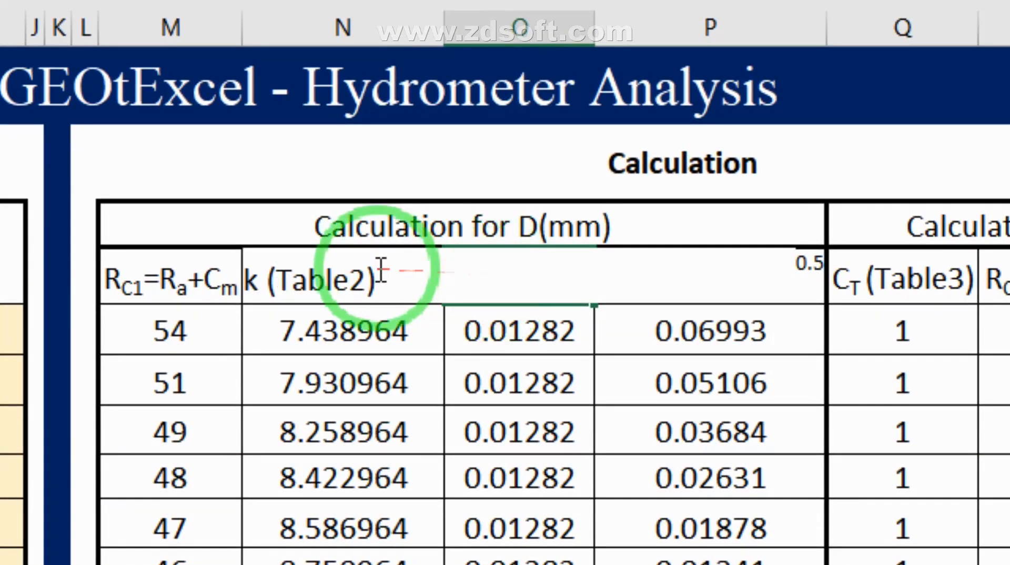
key("Escape")
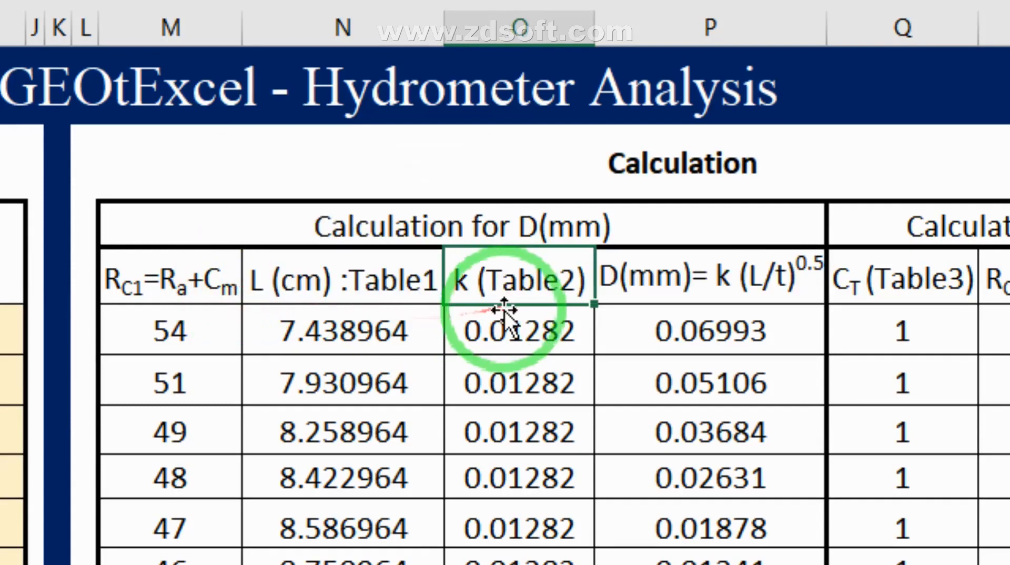
left_click_drag(514, 332, 518, 537)
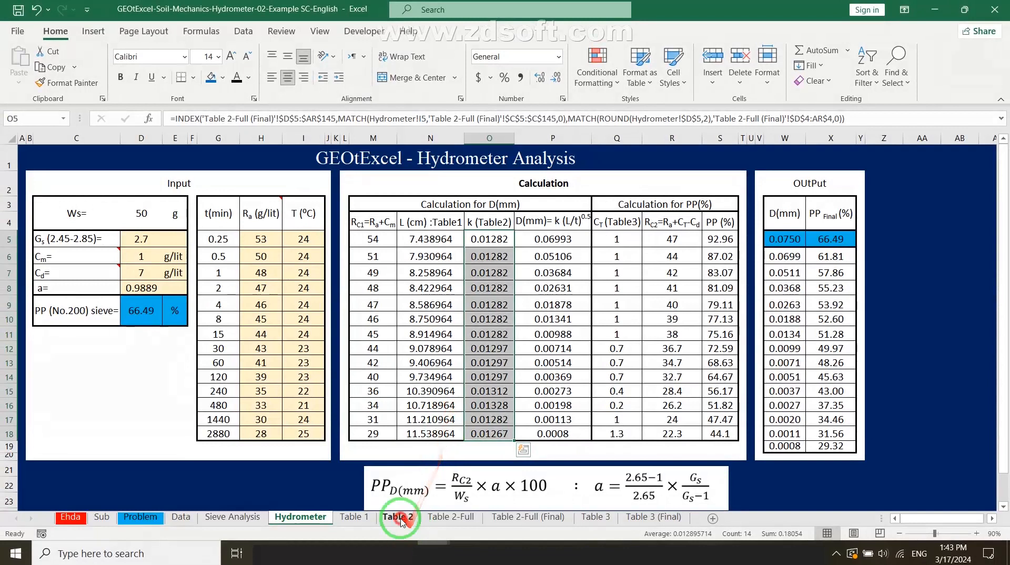
Examine the k values by temperature and specific gravity on the Table 2 and Table 2-Full sheets.
left_click(397, 517)
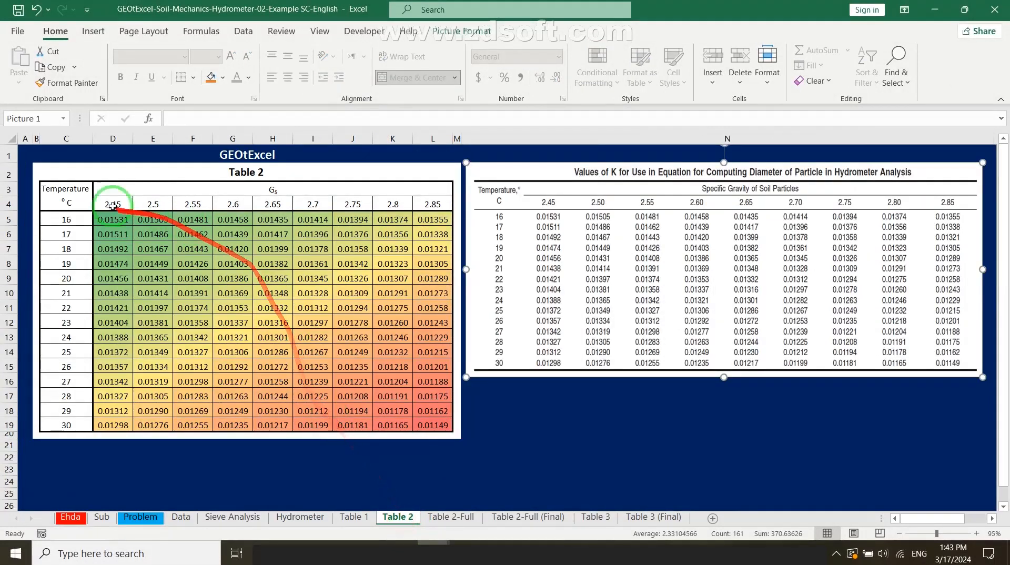
left_click_drag(50, 193, 445, 441)
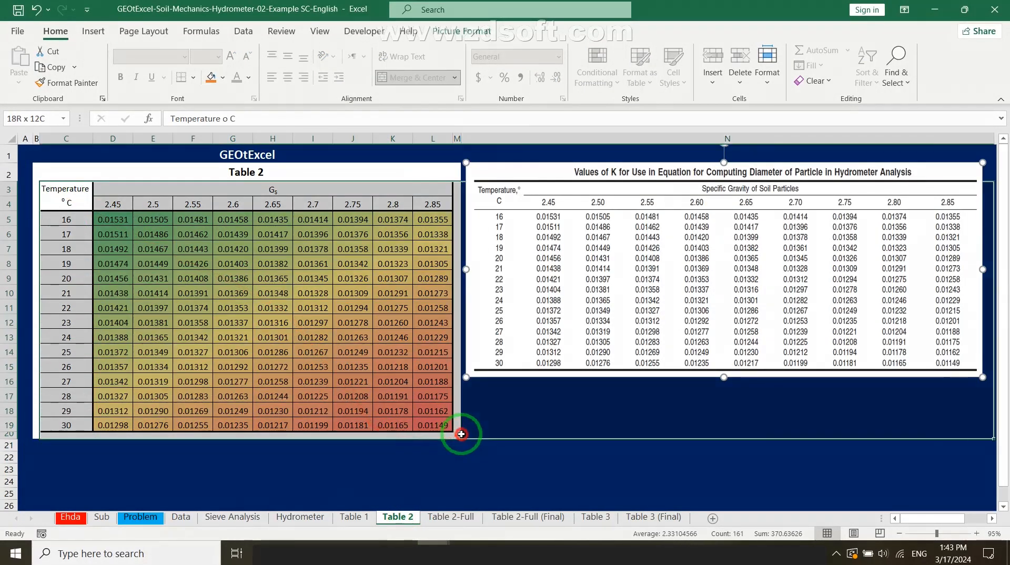
left_click(443, 516)
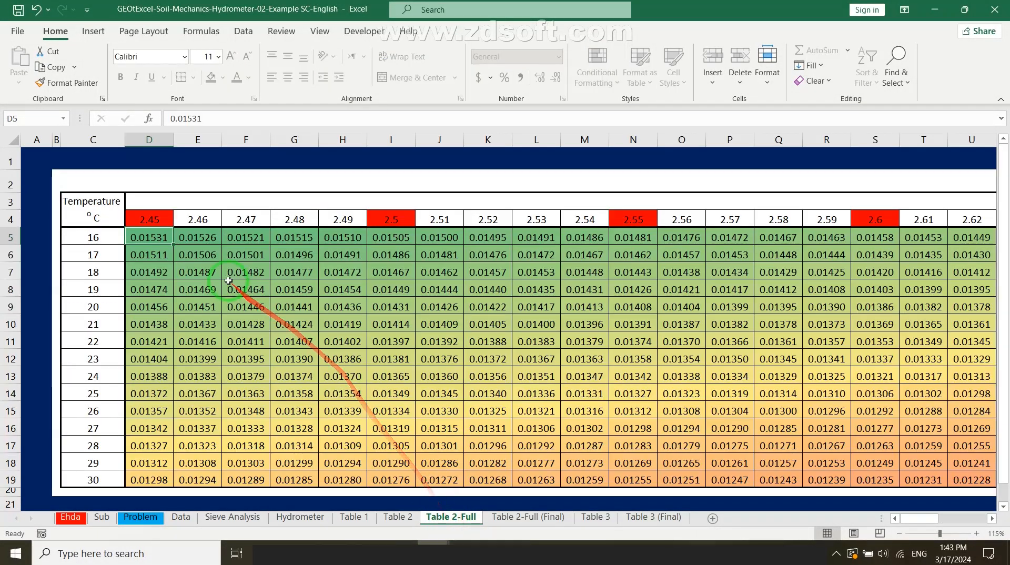
scroll(228, 280, "down", 4)
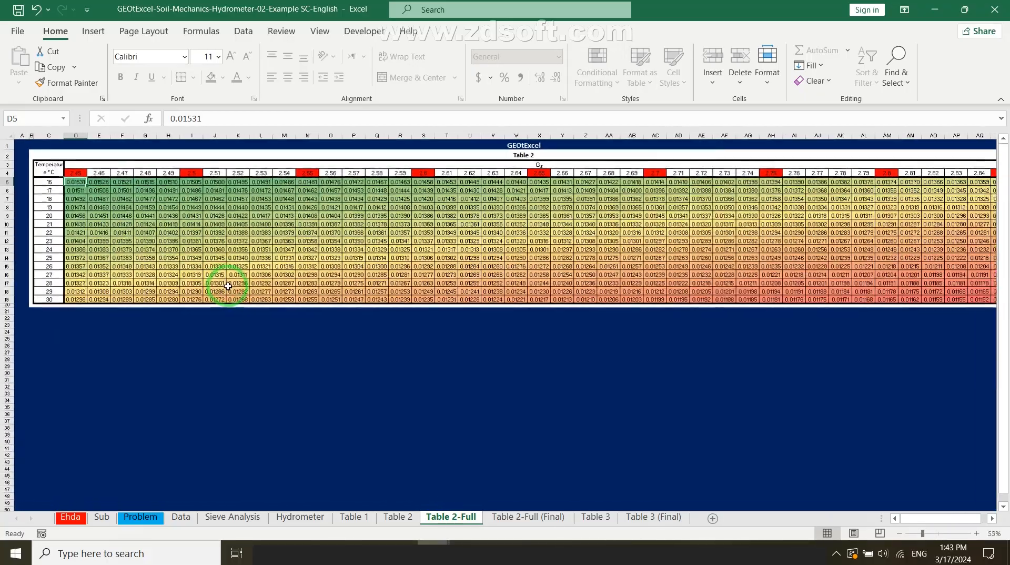
scroll(228, 285, "down", 2)
scroll(227, 285, "up", 5)
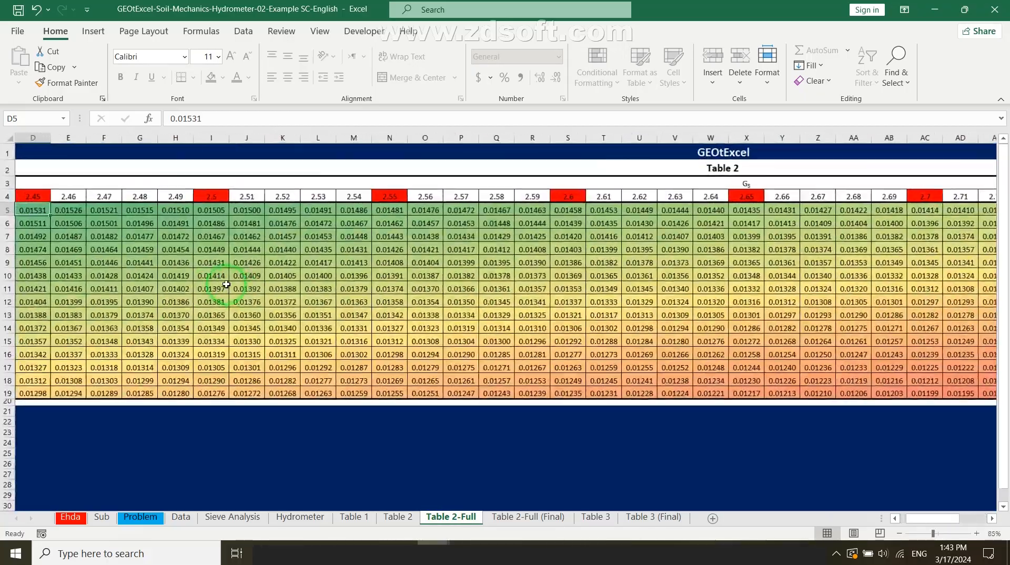
left_click_drag(255, 401, 2, 380)
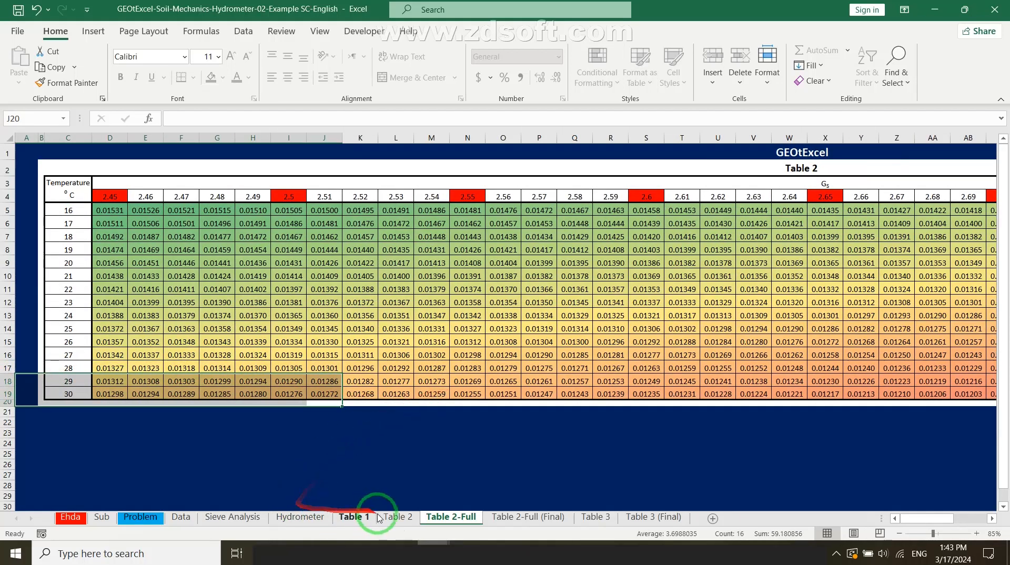
Review the D(mm) formula heading and the CT column with its Table 3 source on the Hydrometer sheet.
left_click(316, 520)
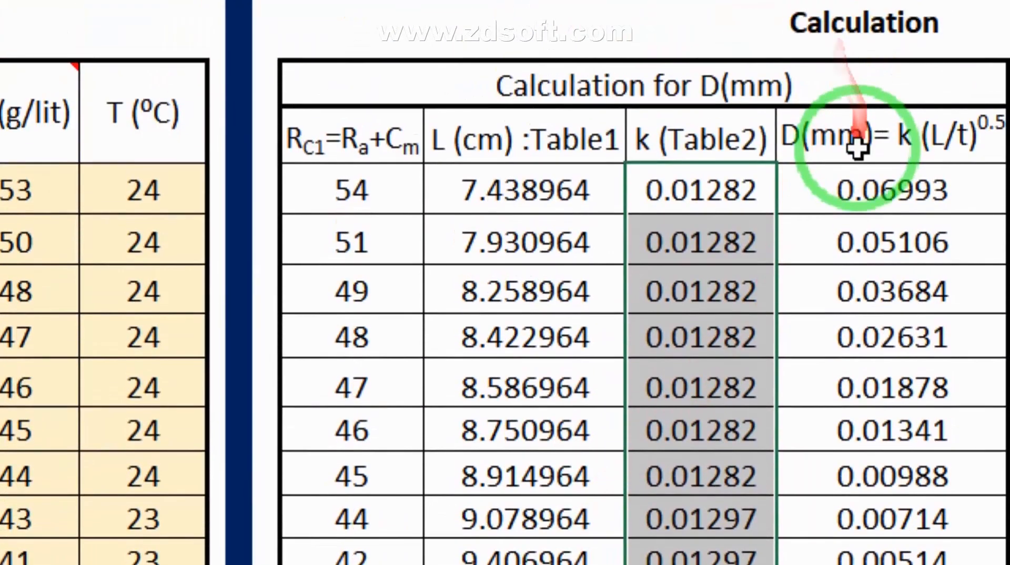
left_click(857, 149)
left_click(968, 153)
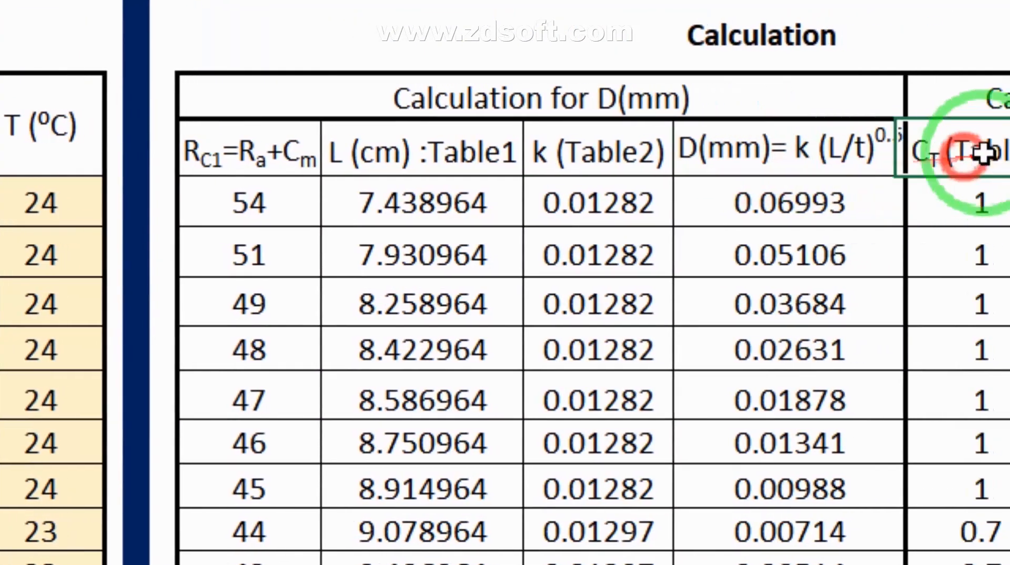
double_click(925, 146)
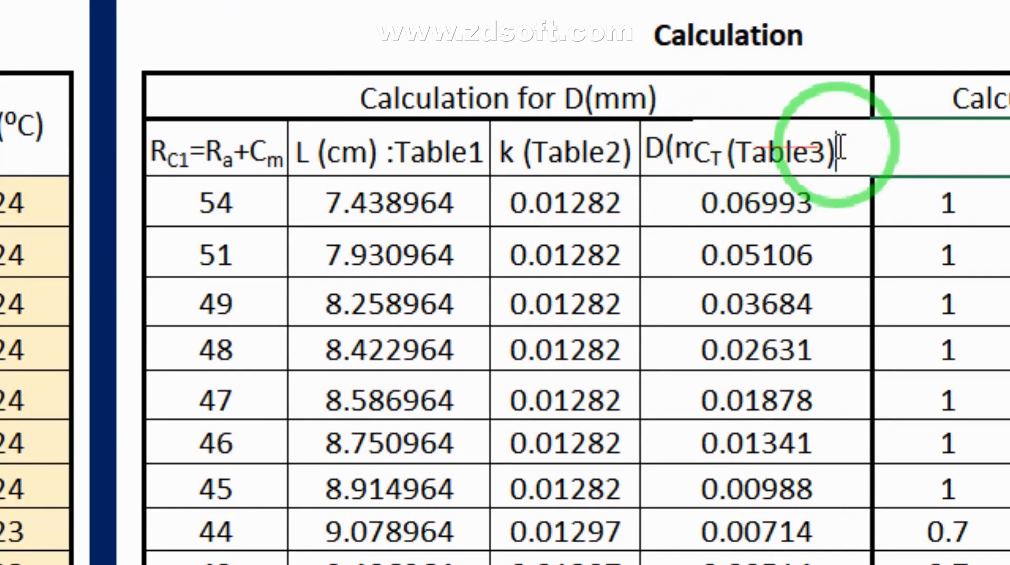
left_click_drag(838, 151, 726, 152)
key("Escape")
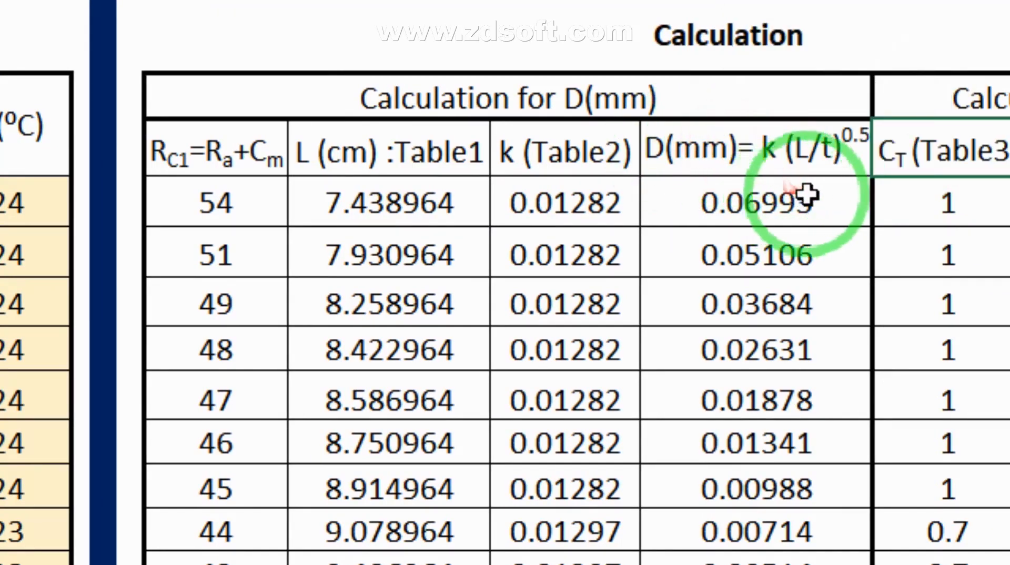
left_click_drag(961, 197, 924, 465)
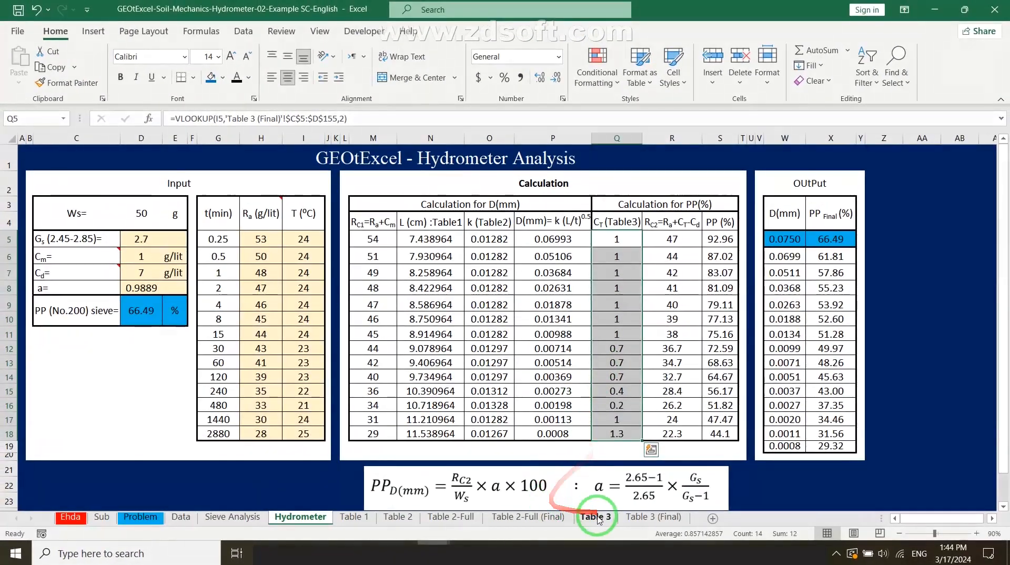
Read through the 152H temperature correction factors on the Table 3 sheet.
left_click(596, 517)
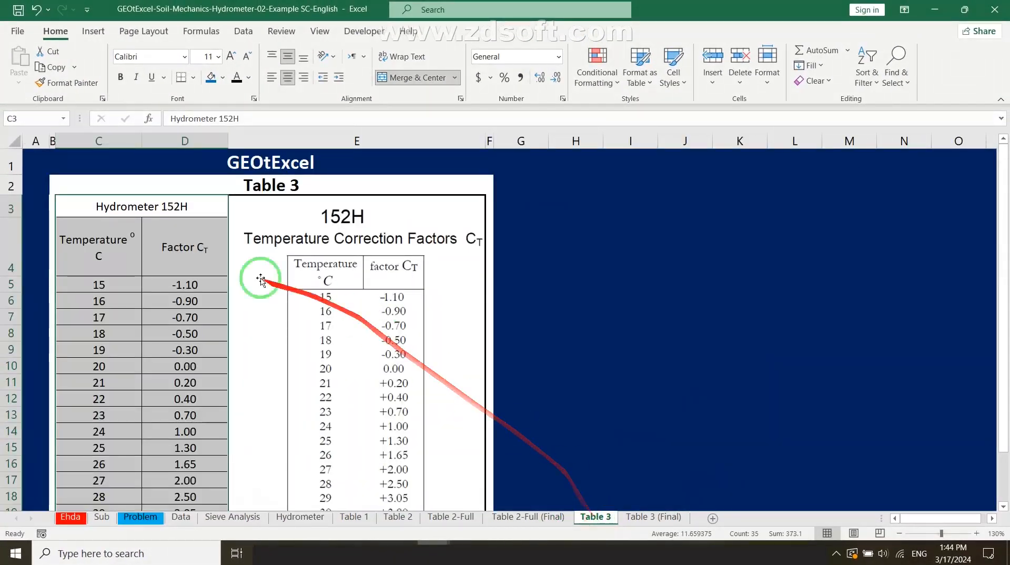
scroll(145, 245, "down", 4)
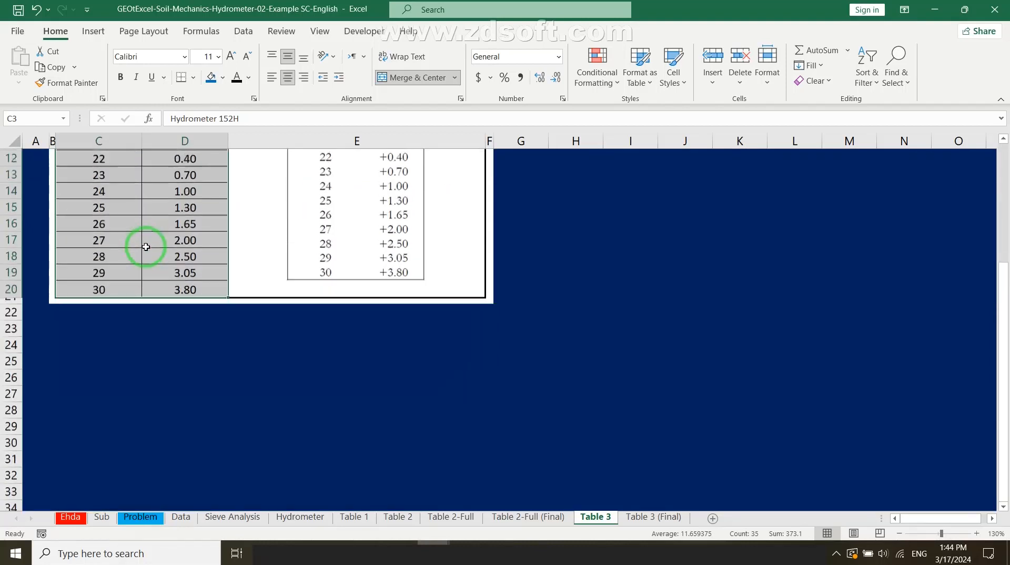
scroll(146, 243, "up", 4)
scroll(148, 250, "down", 2)
scroll(148, 251, "up", 2)
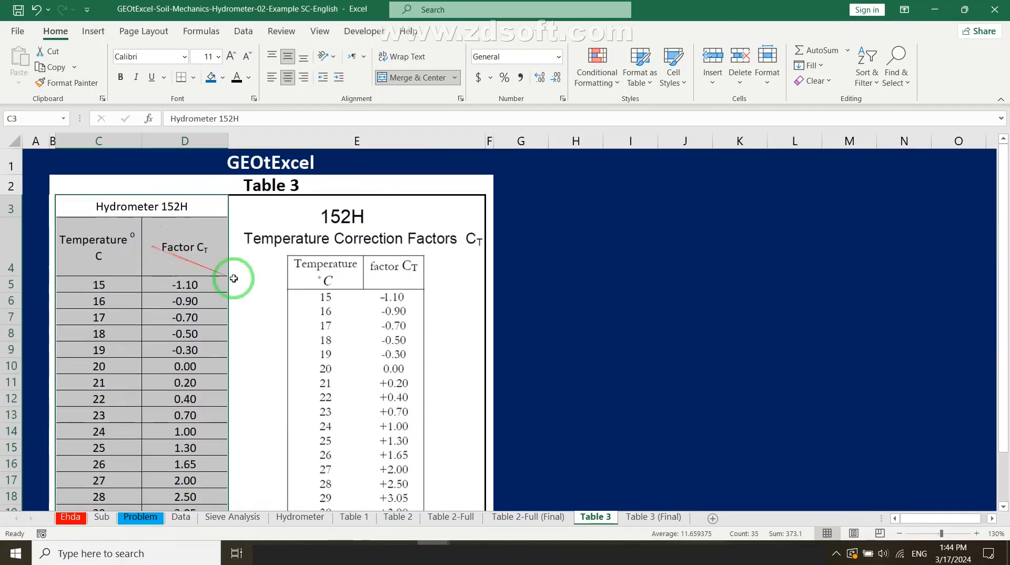
Check the RC2=Ra+CT-Cd heading on the Hydrometer sheet together with the input values and the PP formula.
left_click(301, 517)
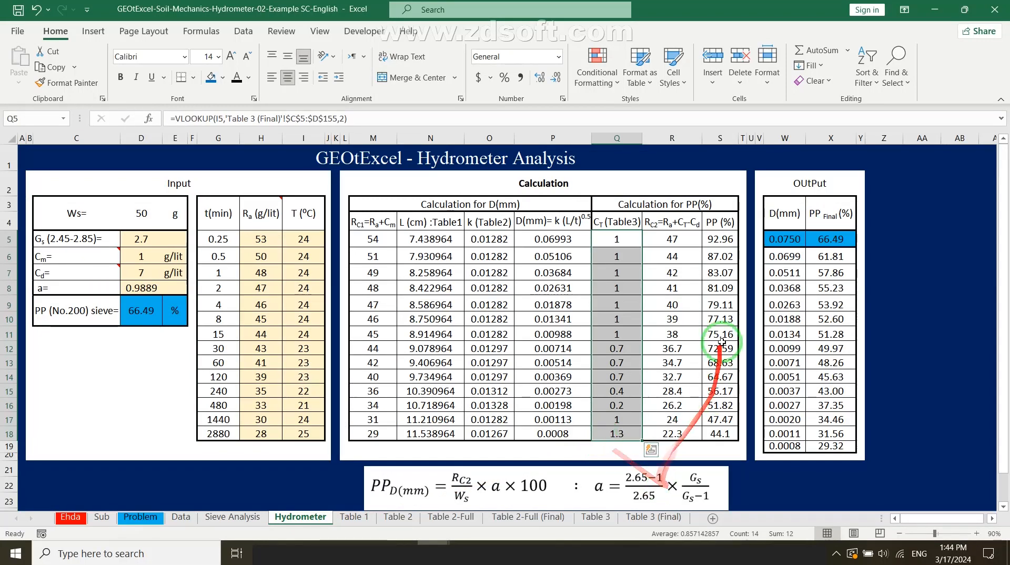
scroll(703, 279, "down", 1)
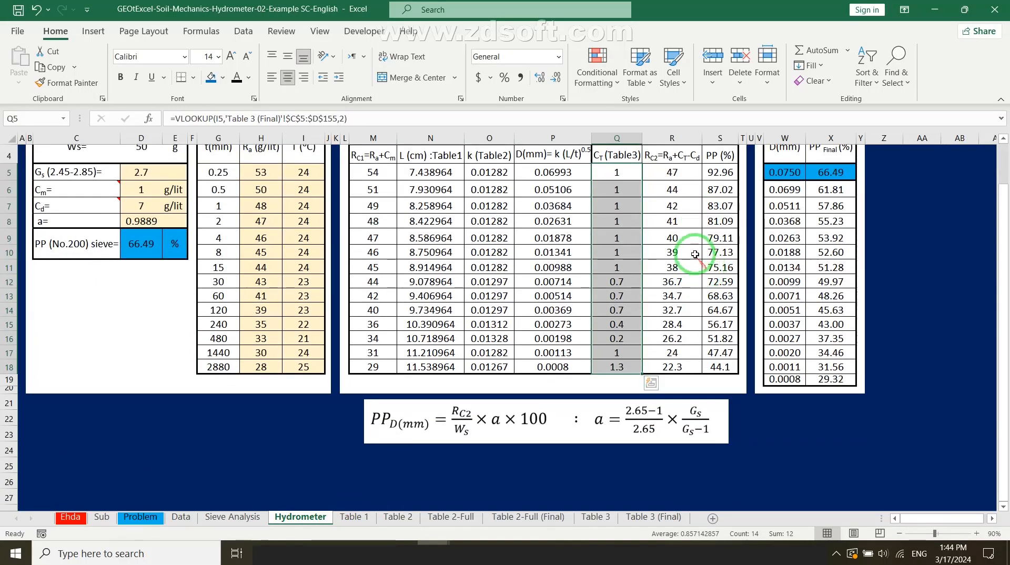
scroll(695, 254, "up", 1)
left_click(681, 224)
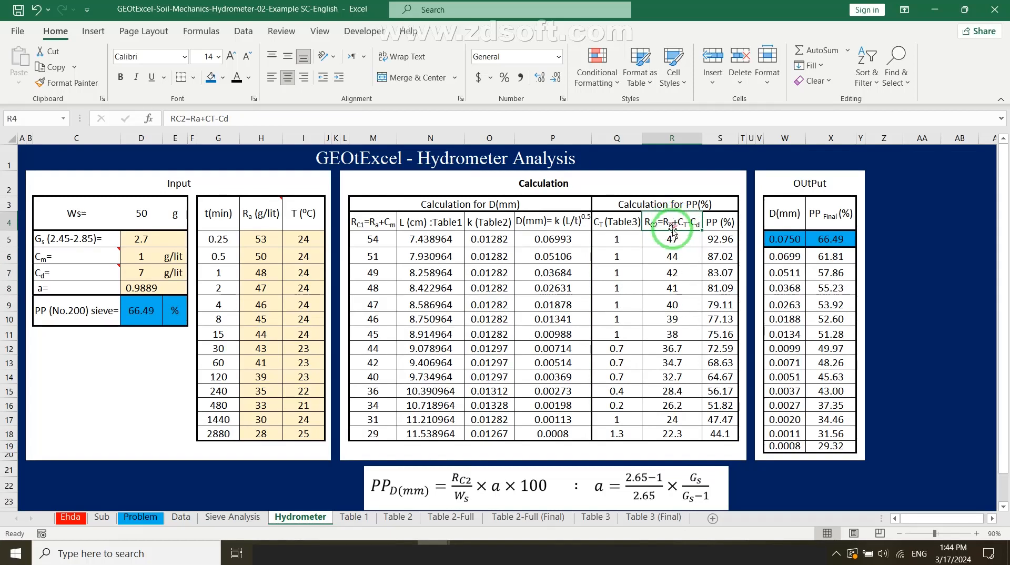
left_click(675, 221)
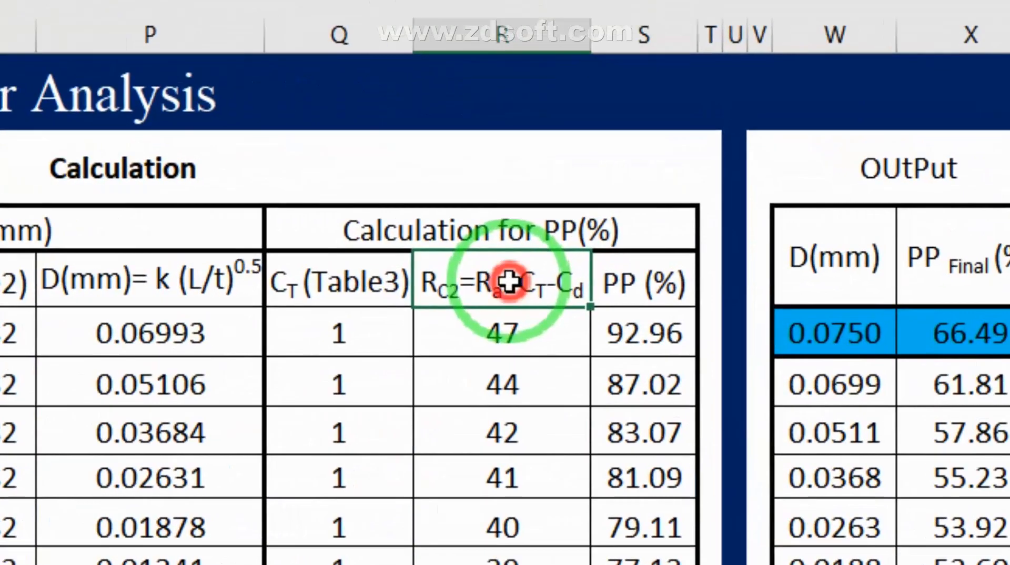
double_click(674, 222)
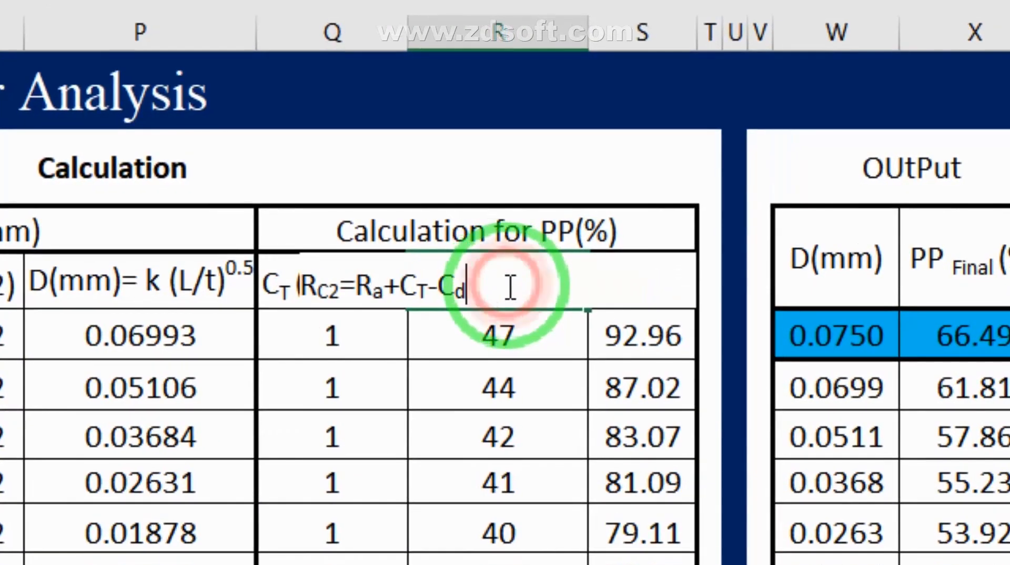
left_click_drag(666, 222, 649, 223)
left_click_drag(430, 288, 363, 290)
key("Escape")
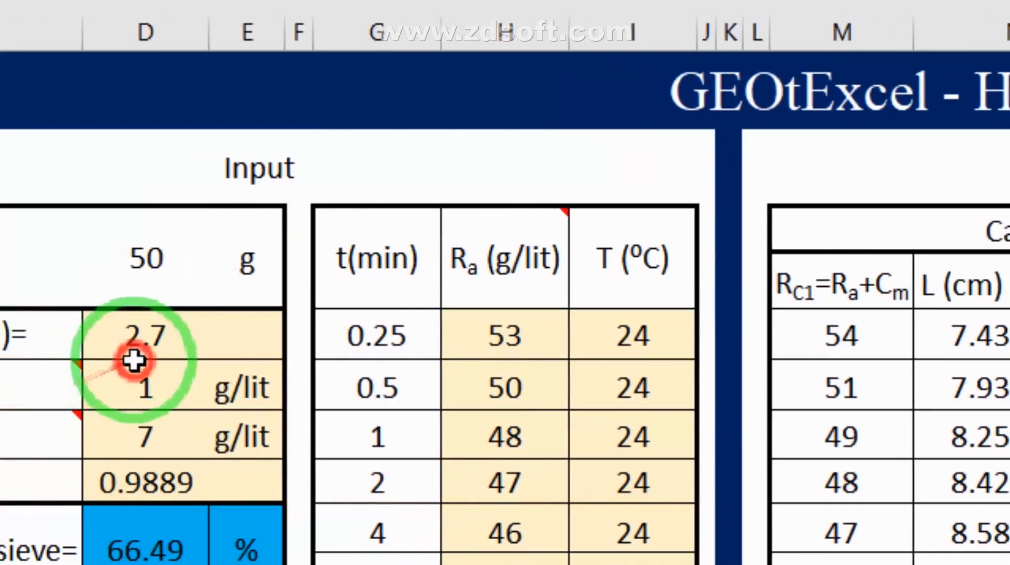
left_click_drag(29, 359, 29, 490)
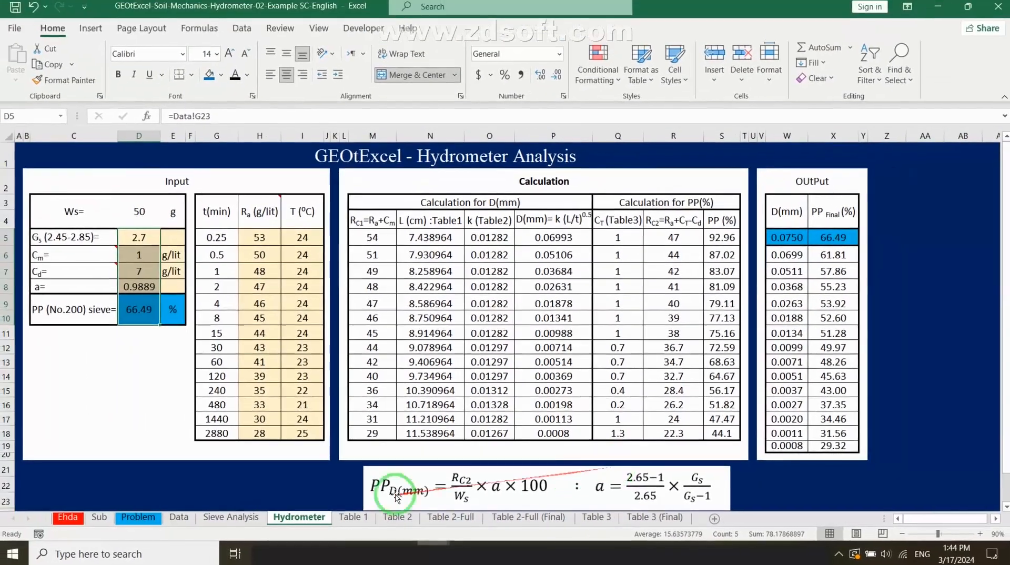
scroll(394, 411, "down", 1)
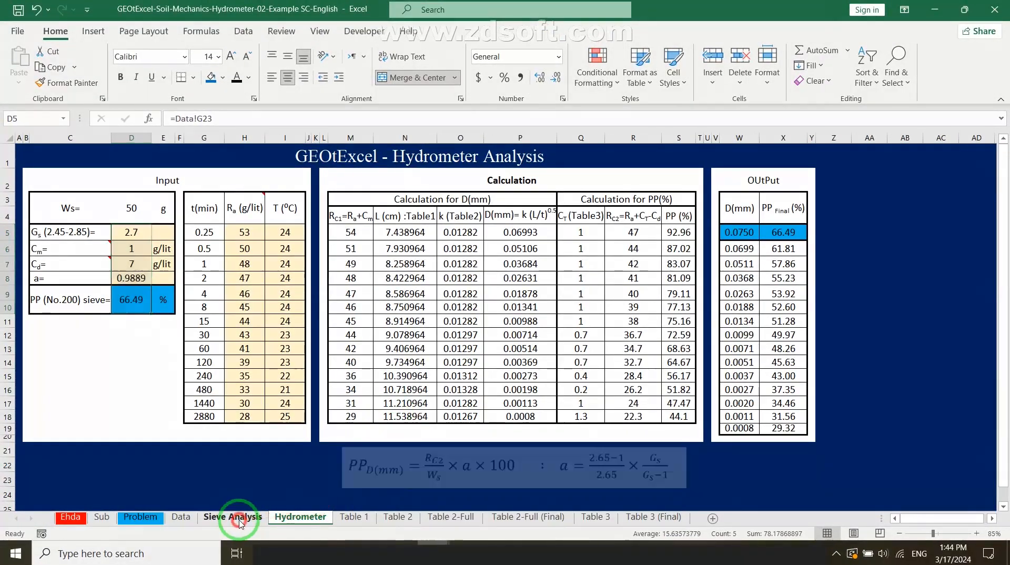
Look over the sieve table and chart on the Sieve Analysis sheet, and open the Problem sheet.
left_click(243, 518)
scroll(416, 265, "up", 1)
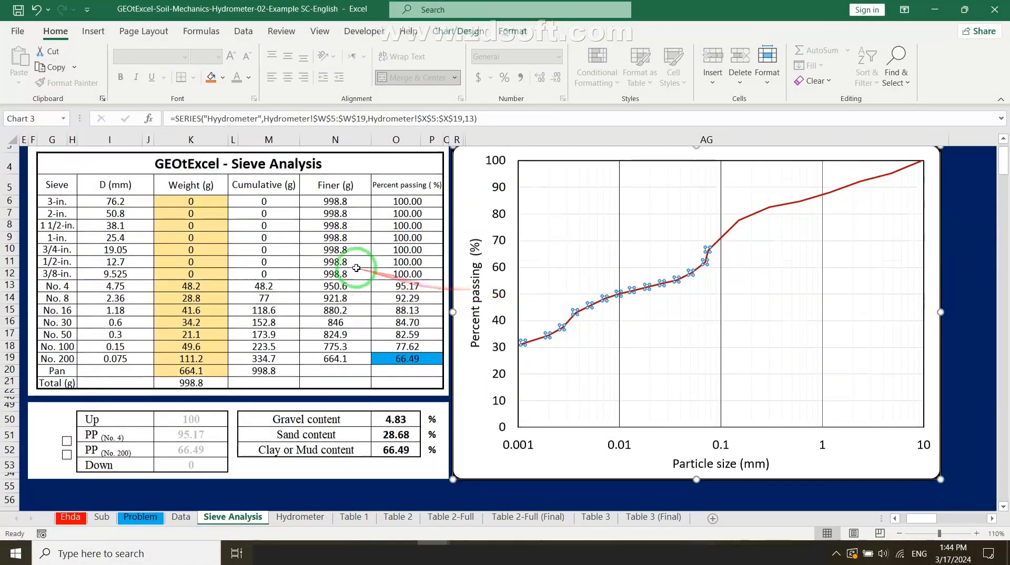
left_click(149, 520)
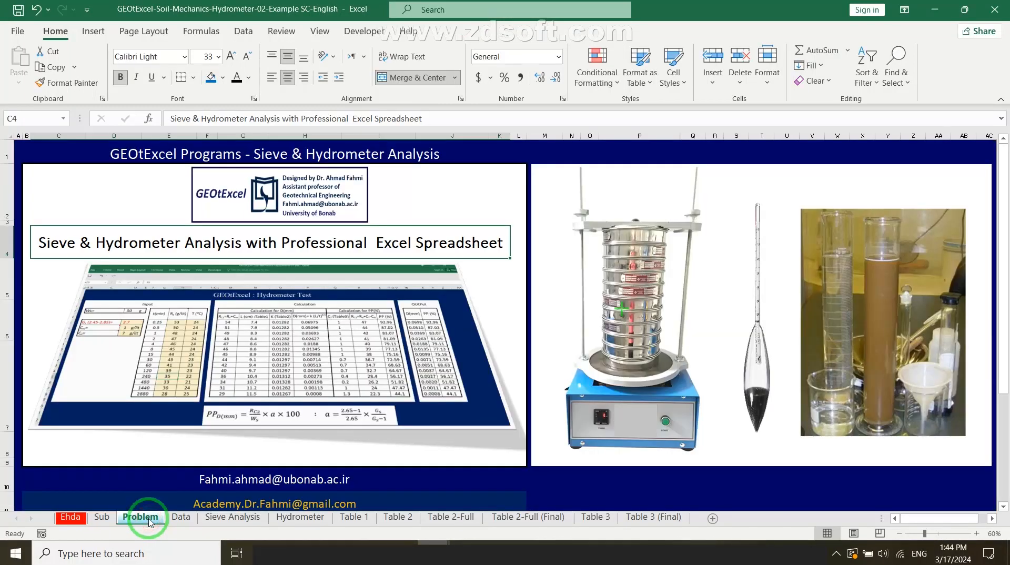